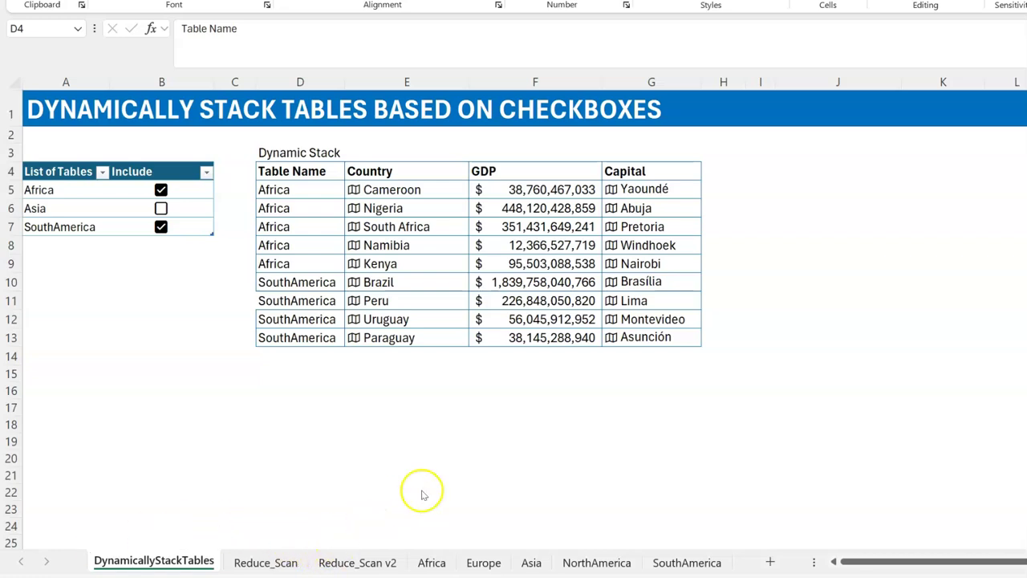
Browse the Africa, Europe, Asia, NorthAmerica and SouthAmerica sheets, then return to DynamicallyStackTables.
click(432, 563)
click(149, 186)
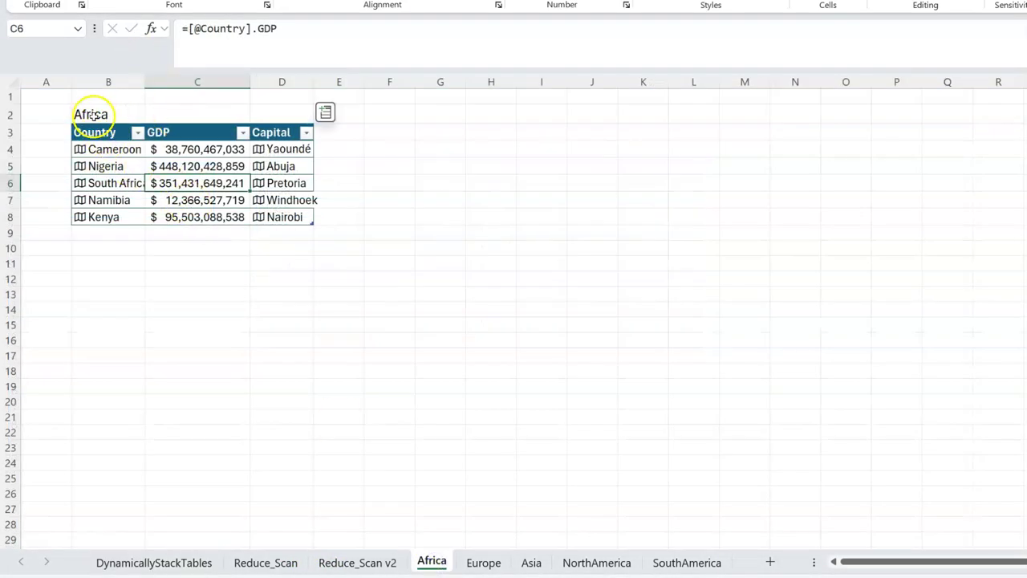
click(483, 563)
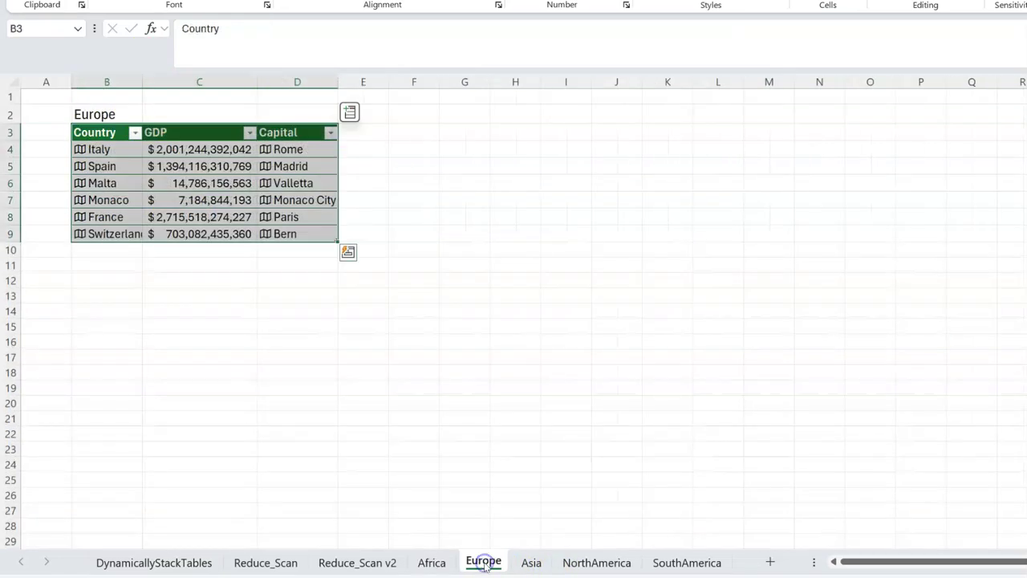
click(529, 564)
click(596, 563)
click(687, 562)
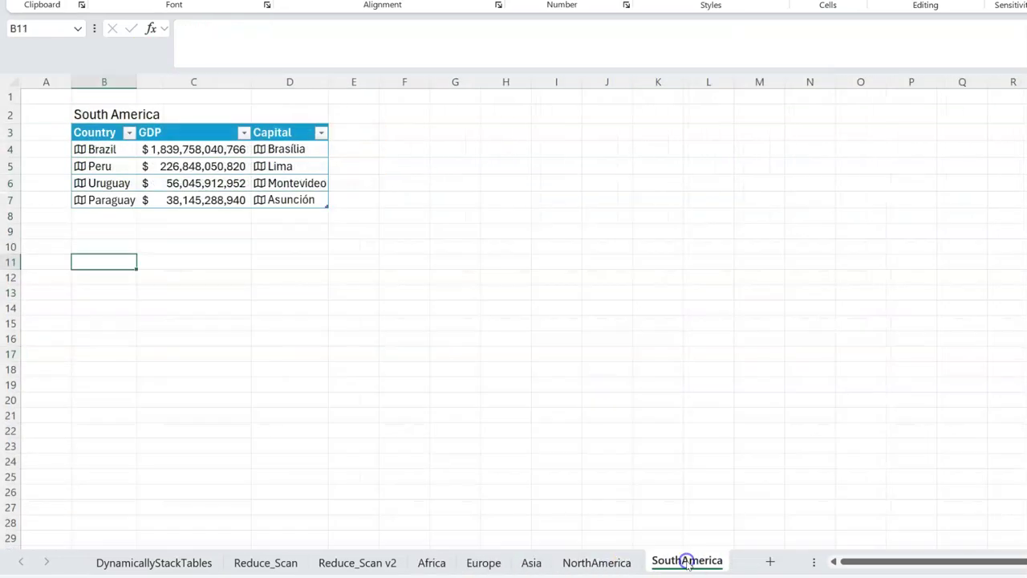
click(175, 561)
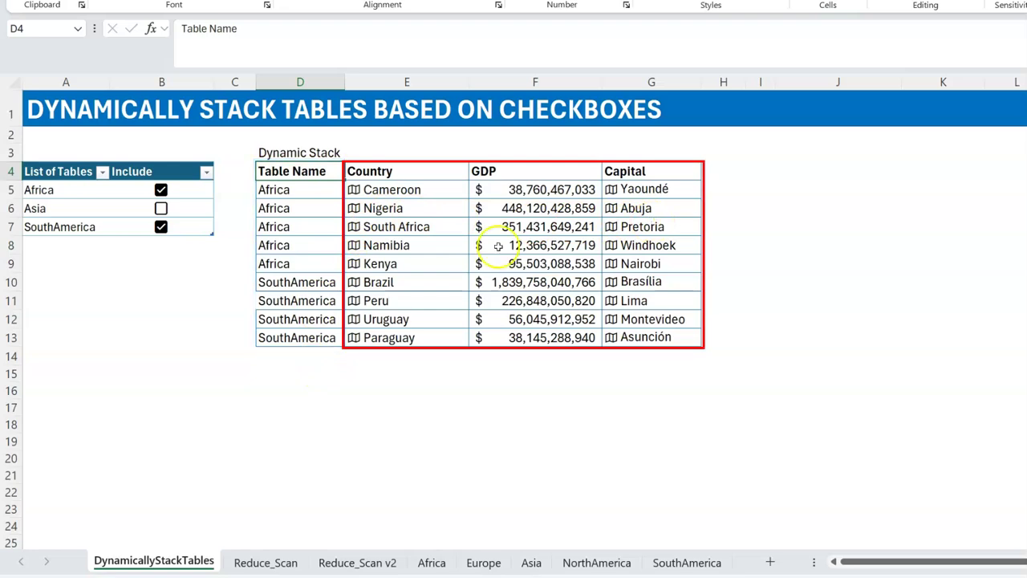
Tick Asia, then add a Europe row to the list with a copied checkbox.
click(160, 208)
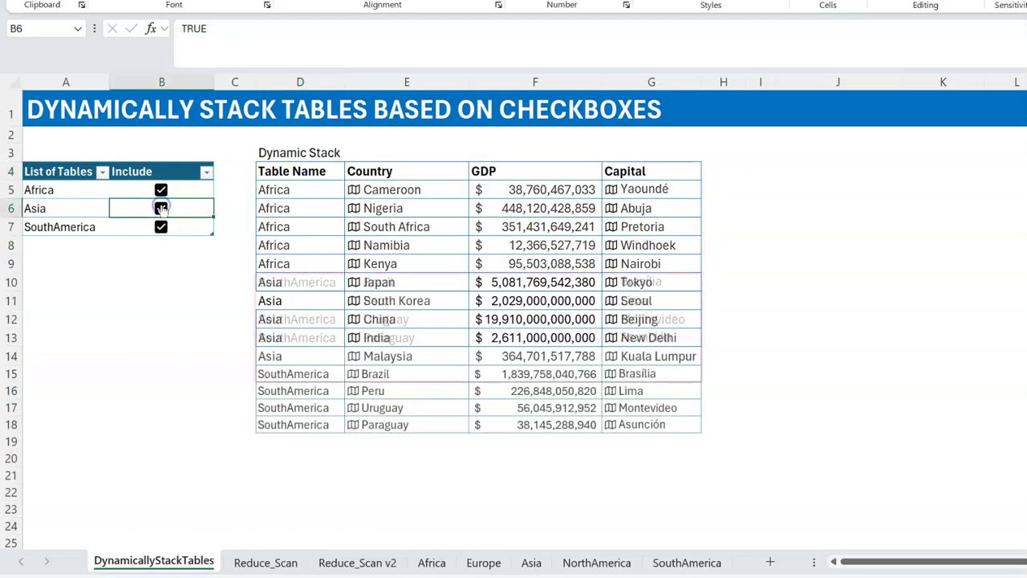
click(175, 227)
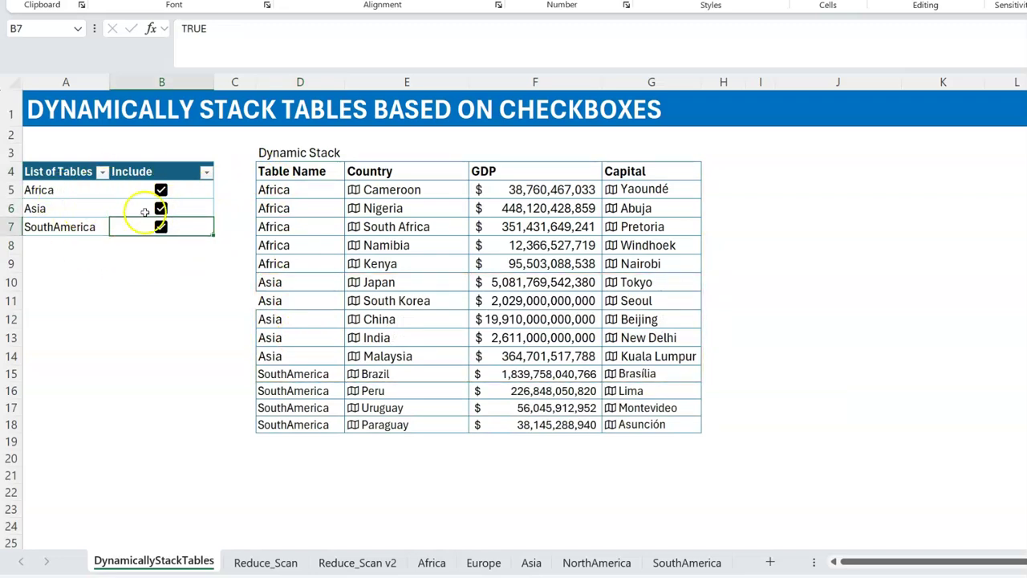
key(Tab)
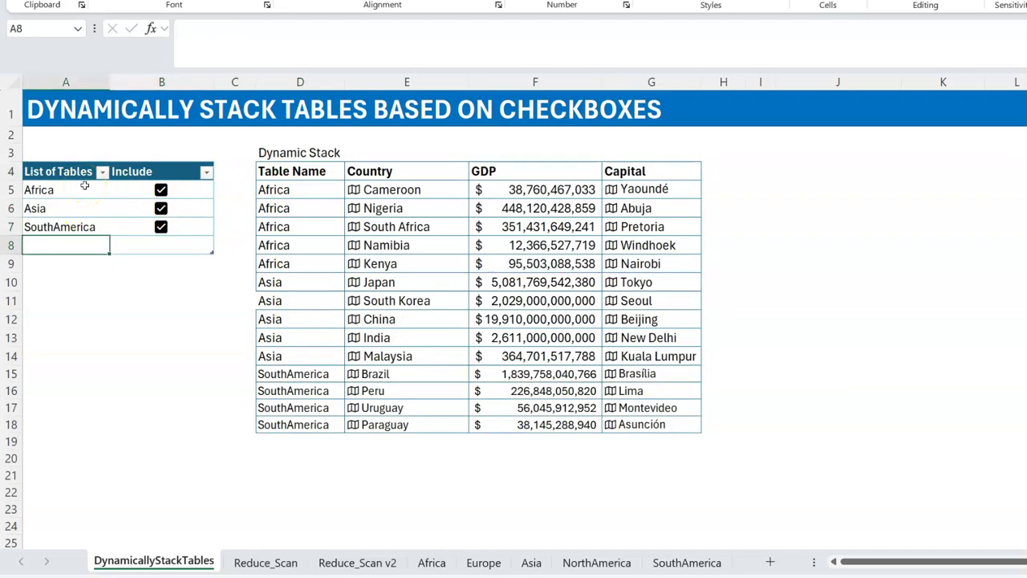
text(Europe)
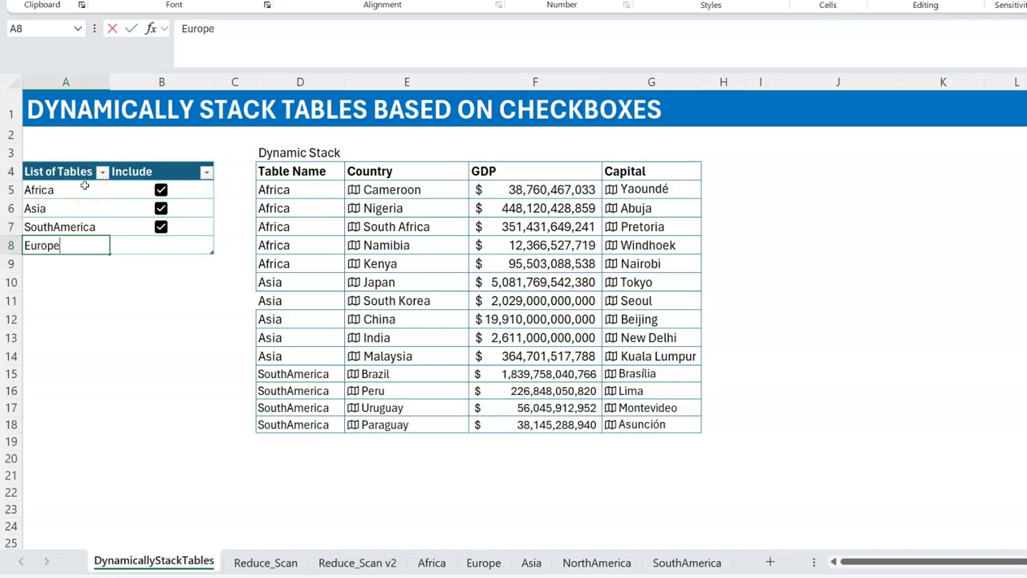
key(Tab)
key(Up)
key(ctrl+c)
key(Down)
key(ctrl+v)
key(Escape)
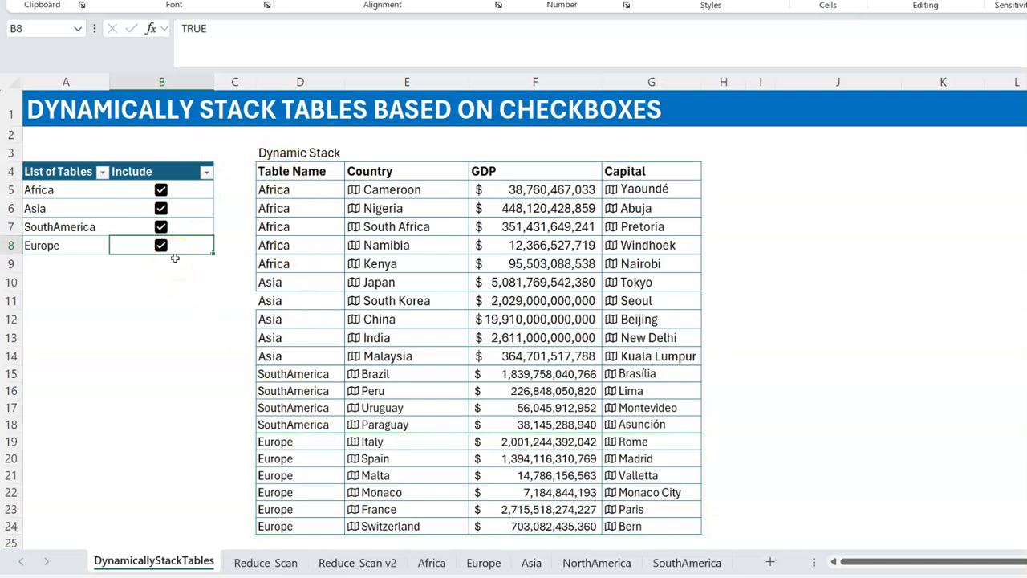
Undo the Europe row and its checkbox, and untick Asia.
key(ctrl+z)
key(ctrl+z)
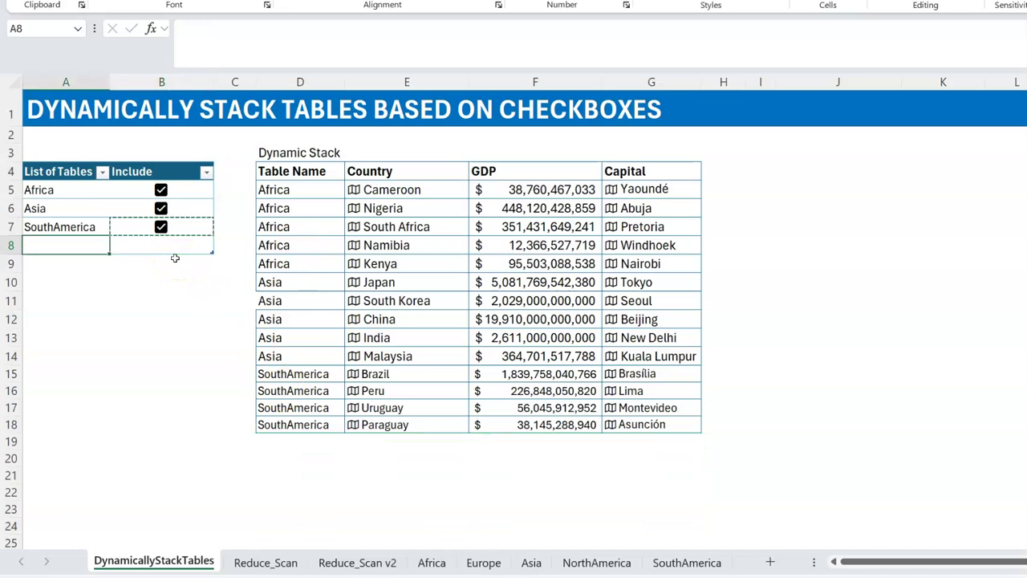
key(ctrl+z)
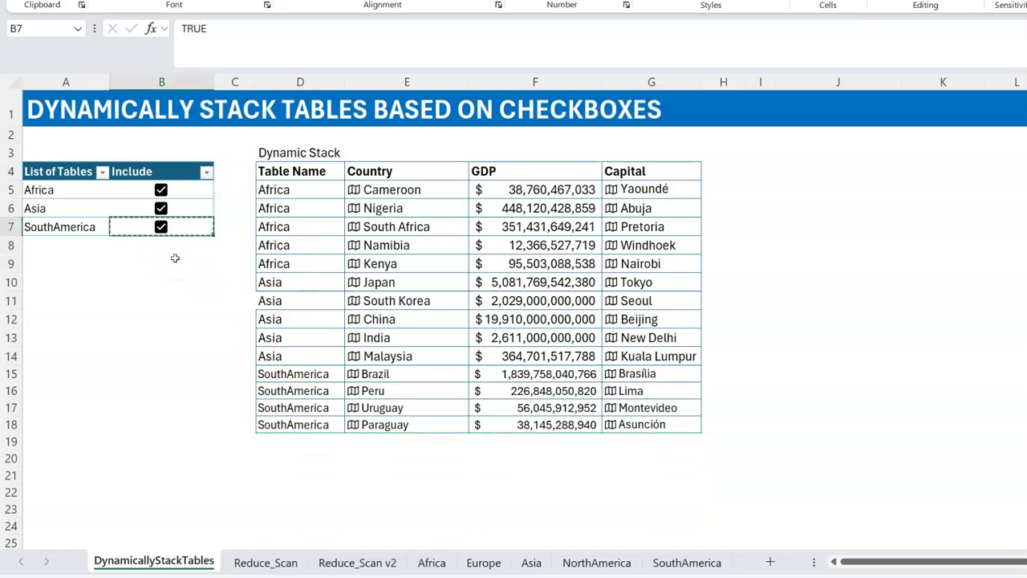
click(161, 208)
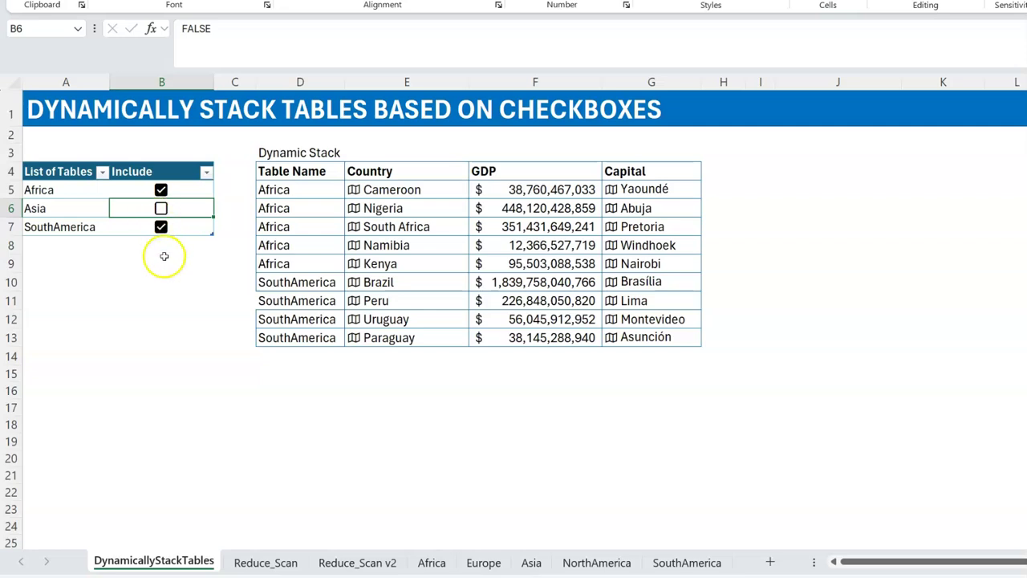
Enter =FILTER(Mytab[List of Tables],Mytab[Include]) in A9.
click(77, 266)
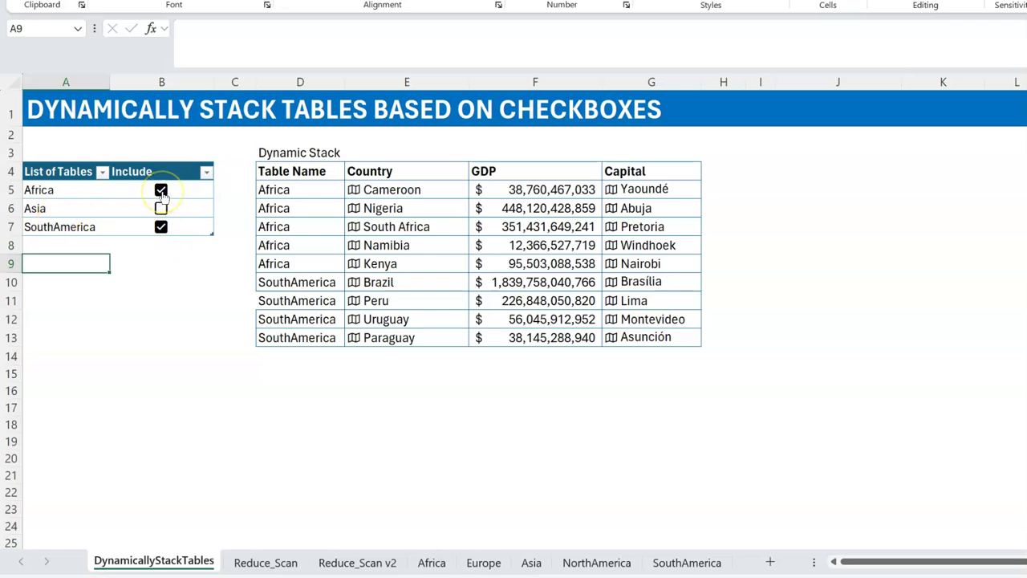
text(=filte)
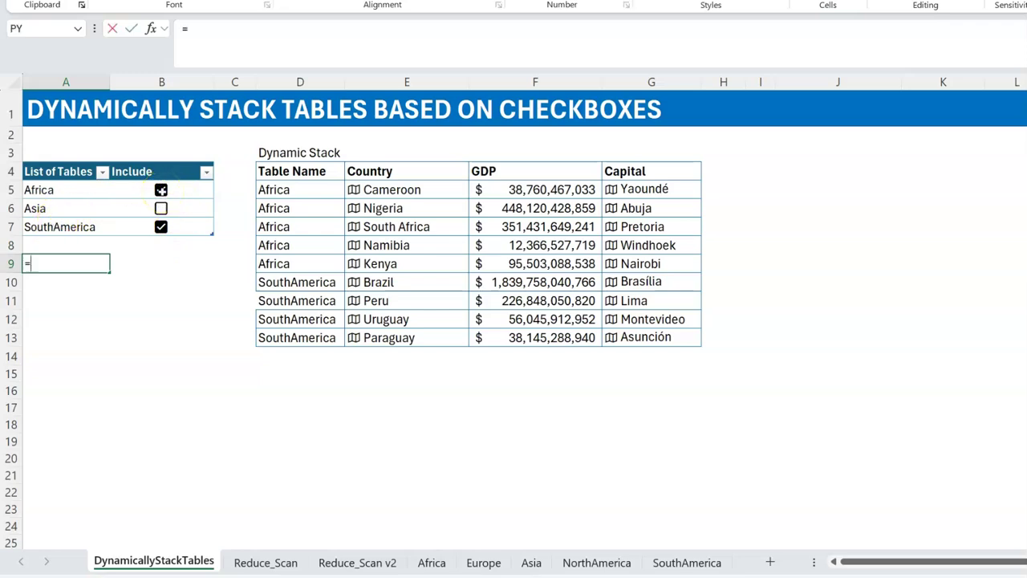
key(Tab)
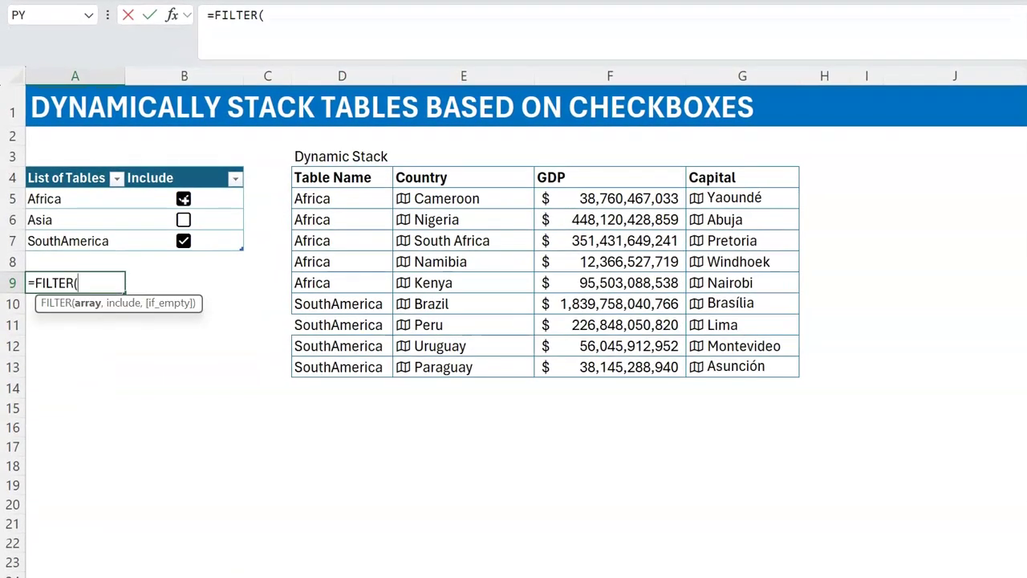
click(81, 167)
text(,)
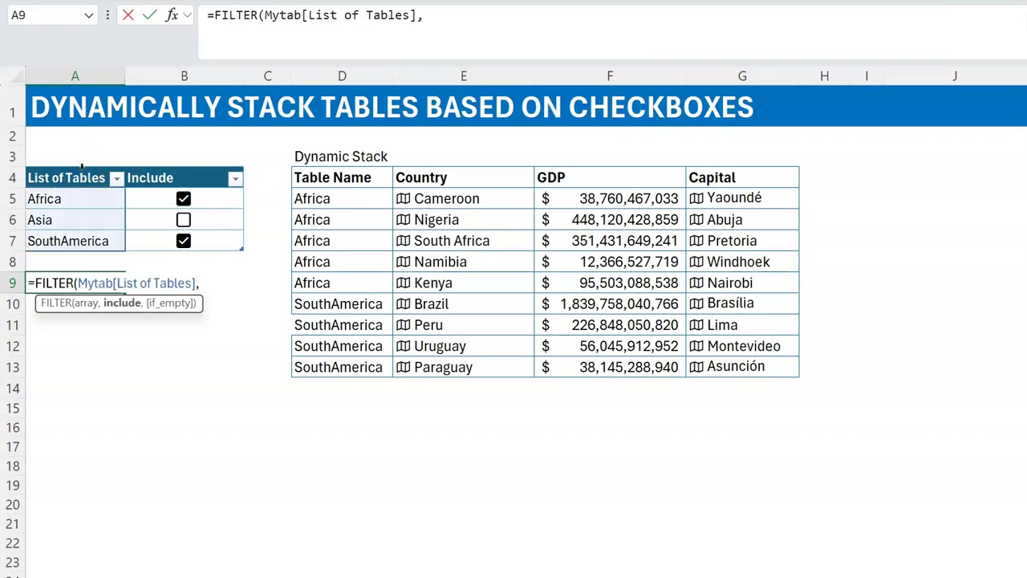
click(174, 167)
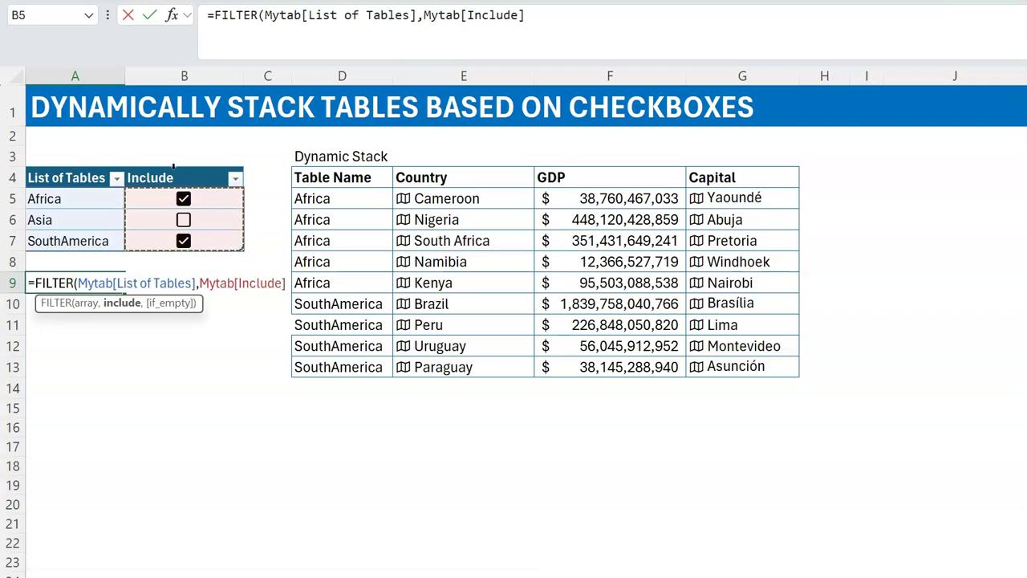
text())
key(Return)
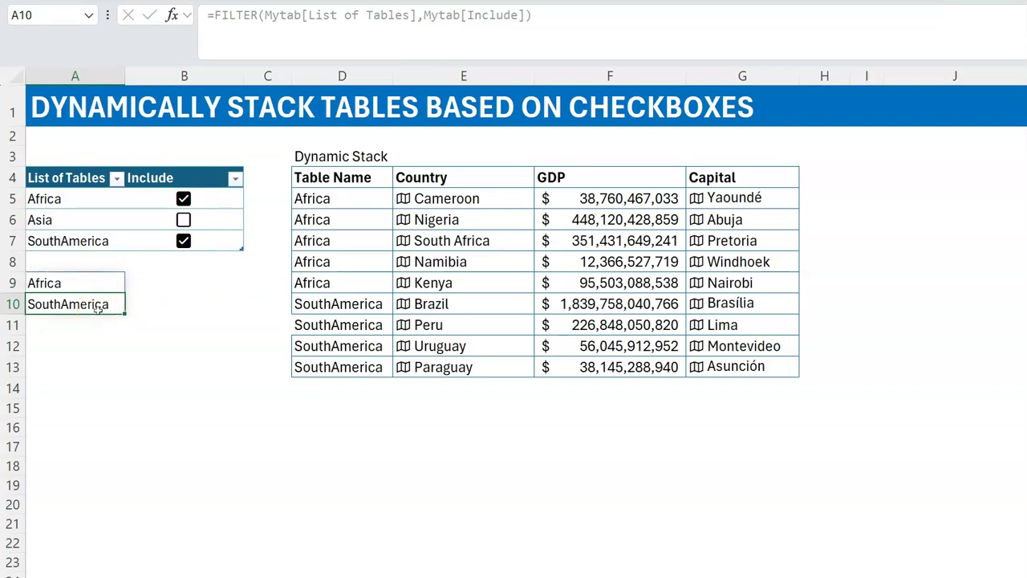
Test the filtered list by ticking and unticking Asia, then select D17.
click(189, 218)
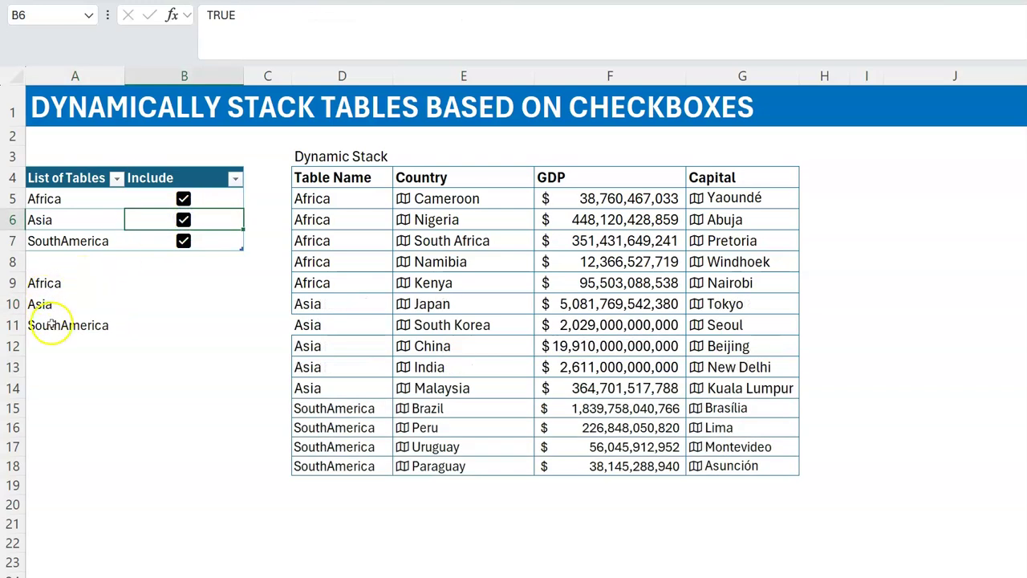
click(184, 222)
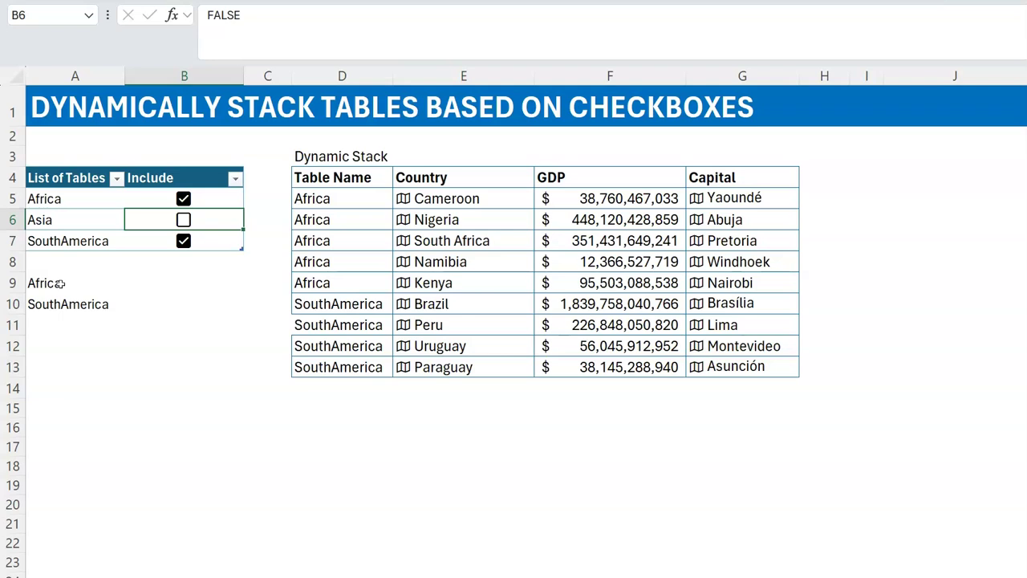
click(313, 454)
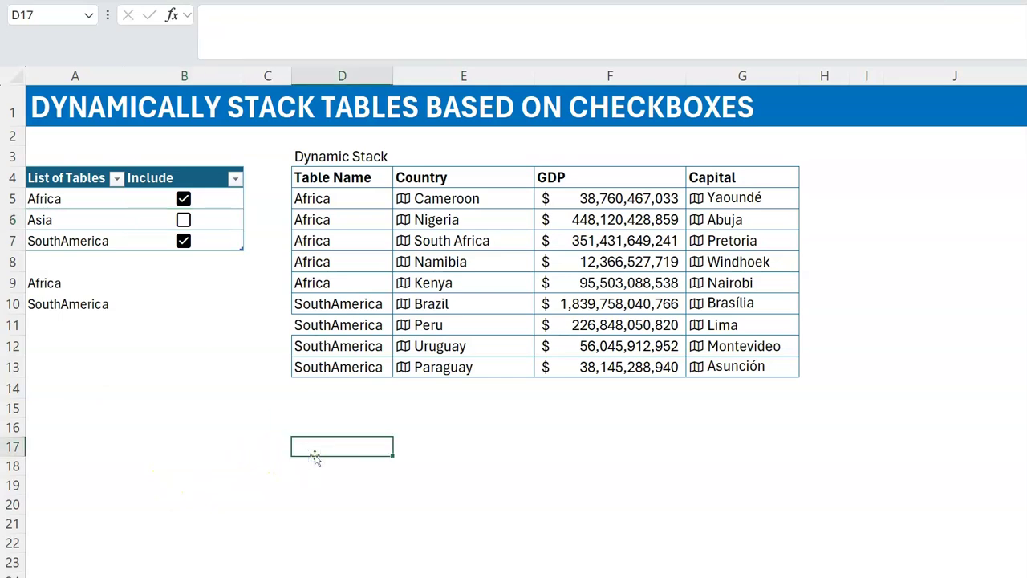
Enter =INDIRECT(A9) in D17 to pull up the Africa table.
text(=indire)
key(Tab)
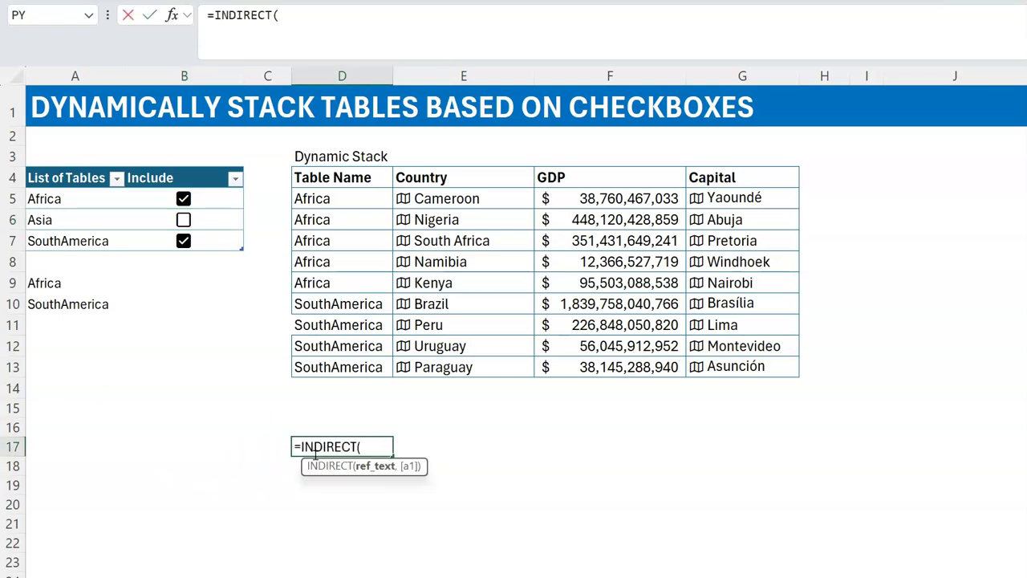
click(63, 283)
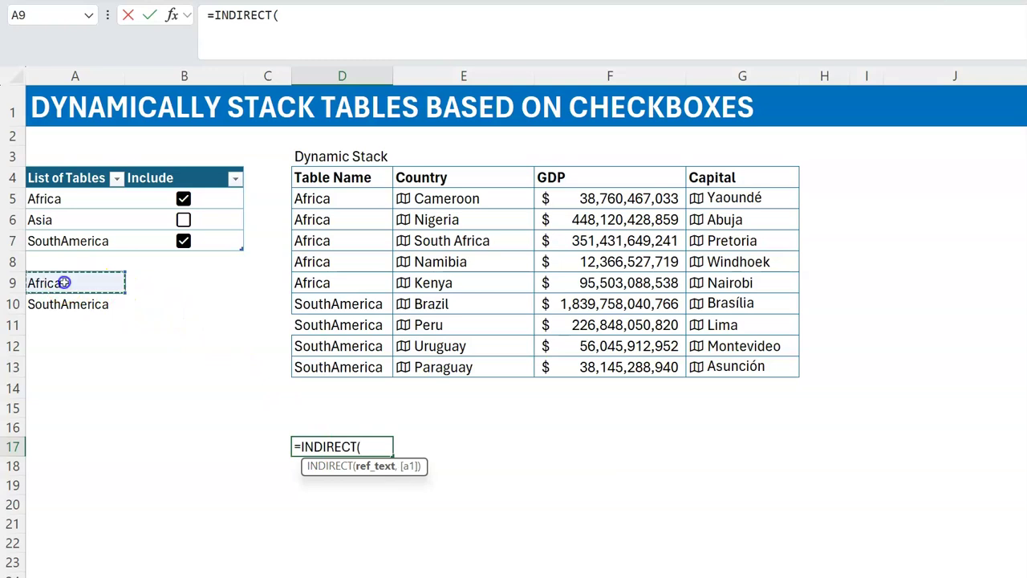
text())
key(Return)
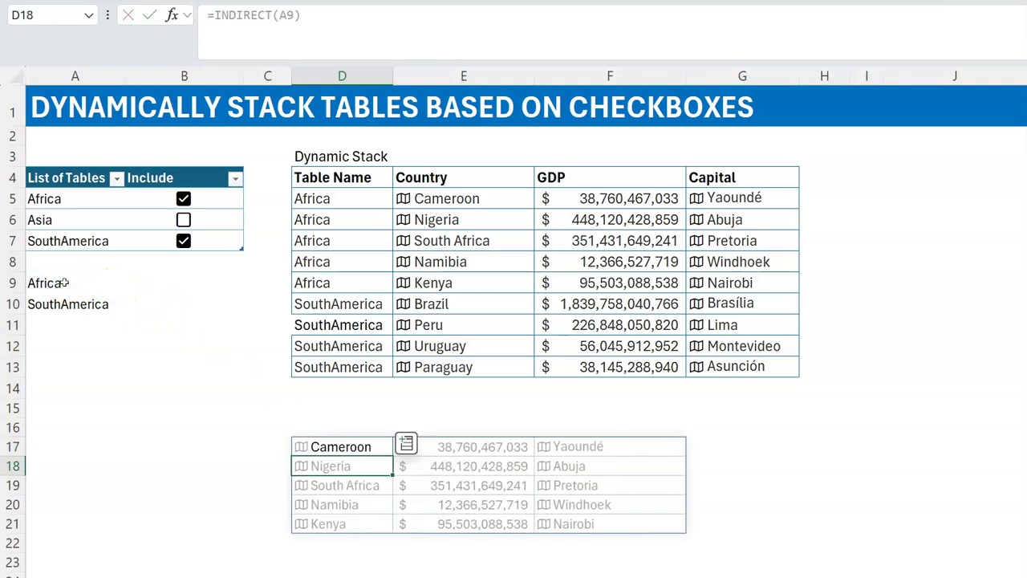
click(356, 447)
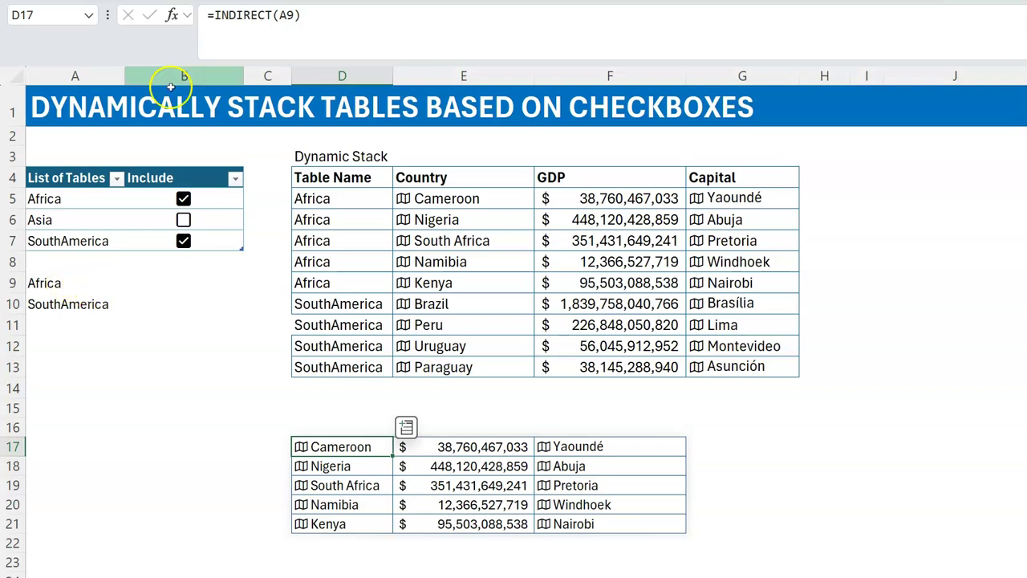
Change the reference to A10 to show SouthAmerica, then delete the test formula.
click(296, 26)
key(BackSpace)
text(10)
key(Return)
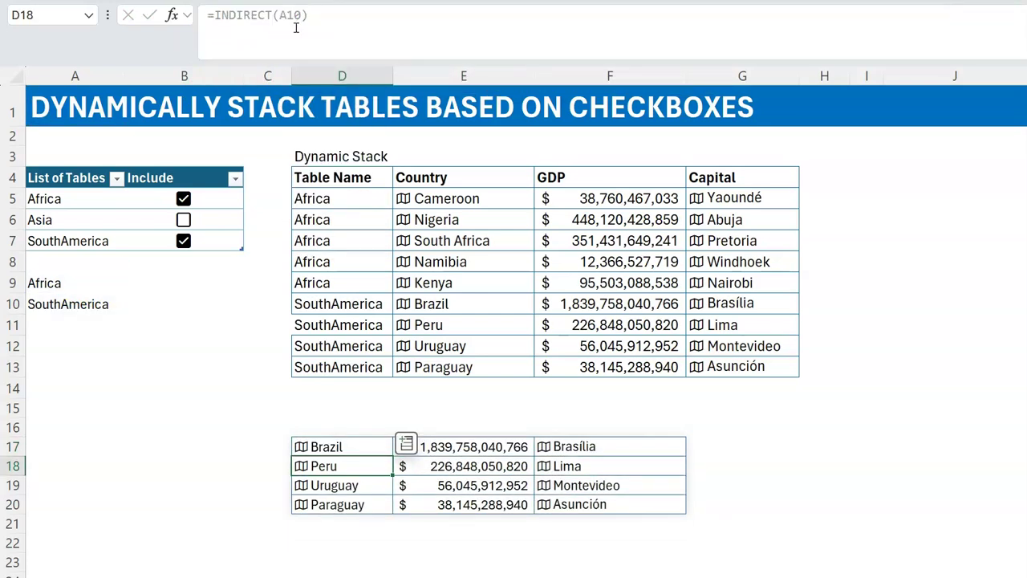
key(Up)
key(Delete)
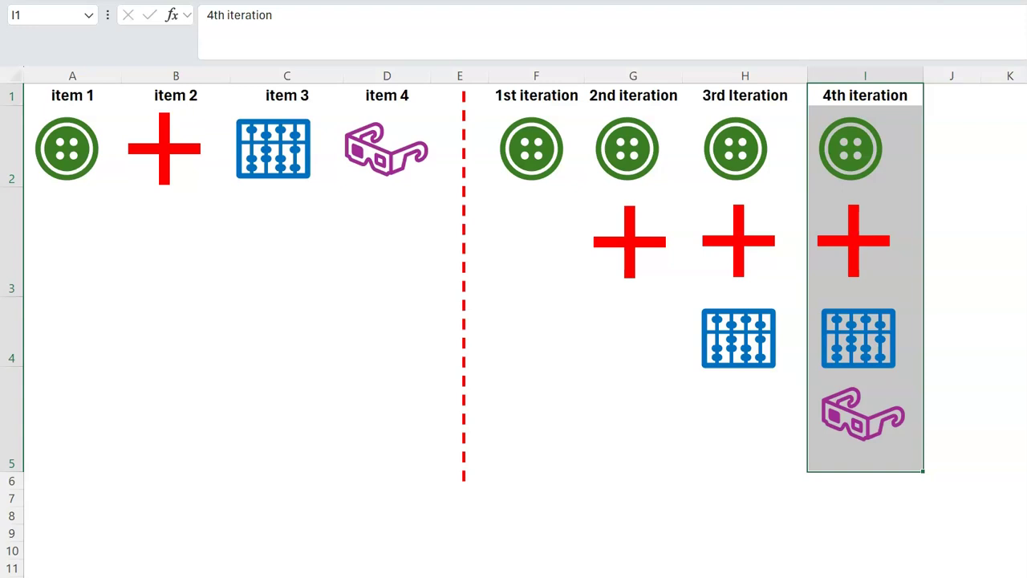
click(522, 192)
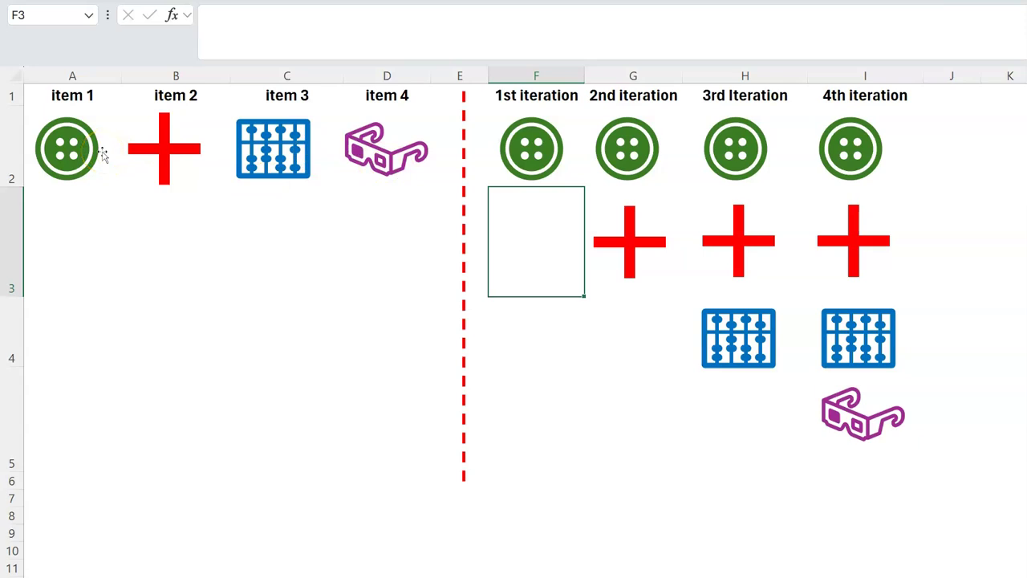
drag(68, 141, 508, 168)
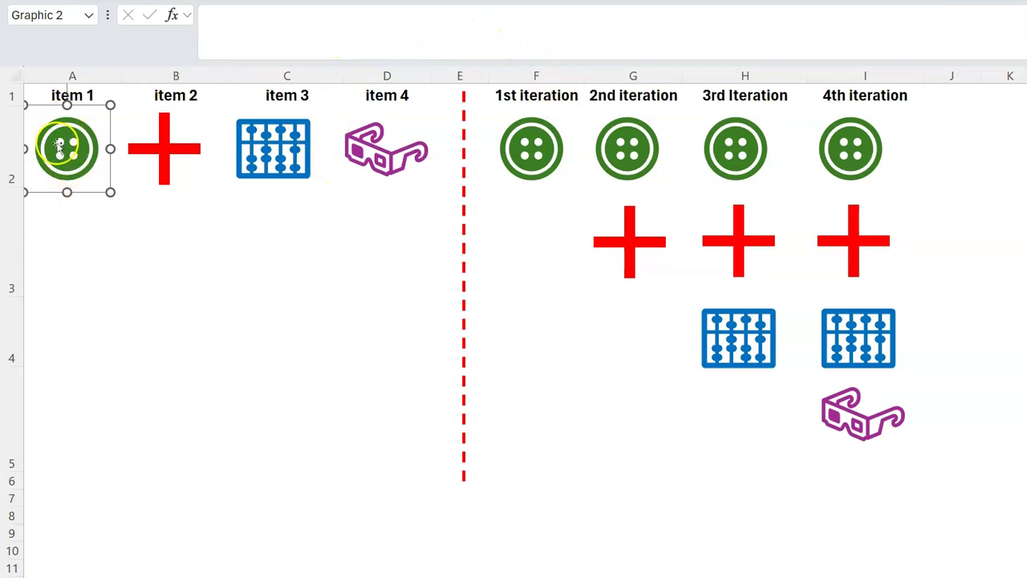
click(536, 154)
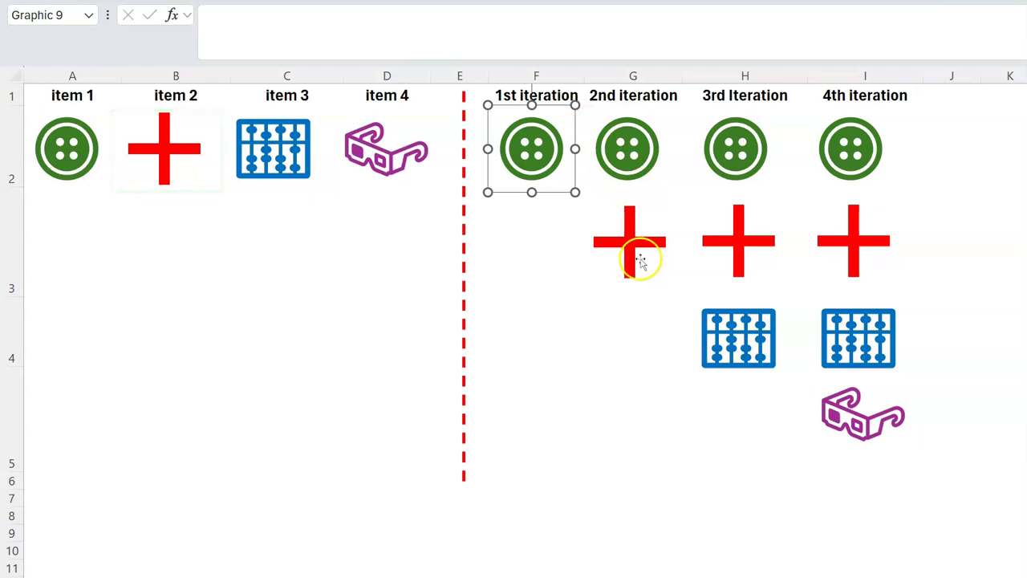
click(629, 154)
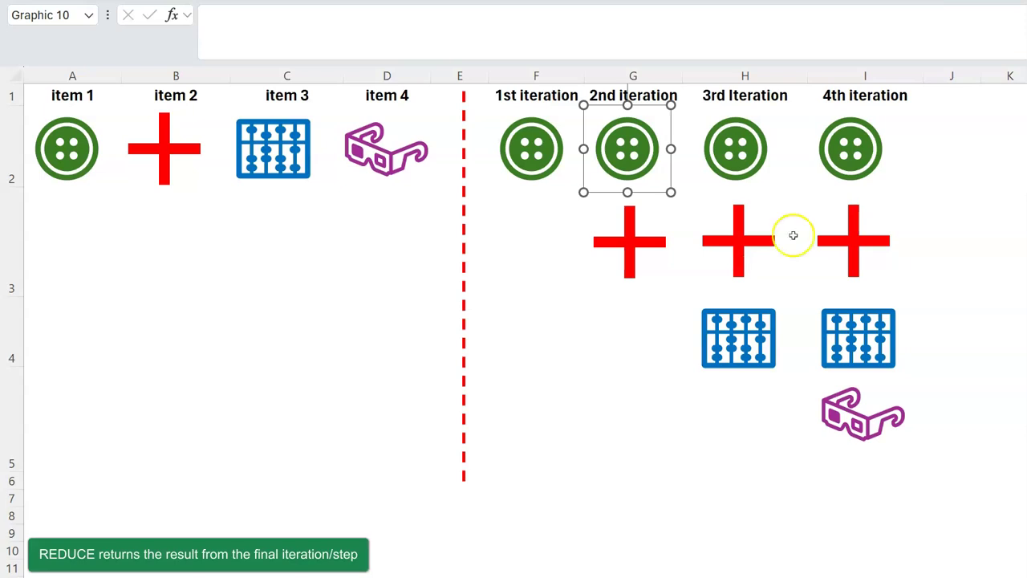
drag(867, 89, 861, 406)
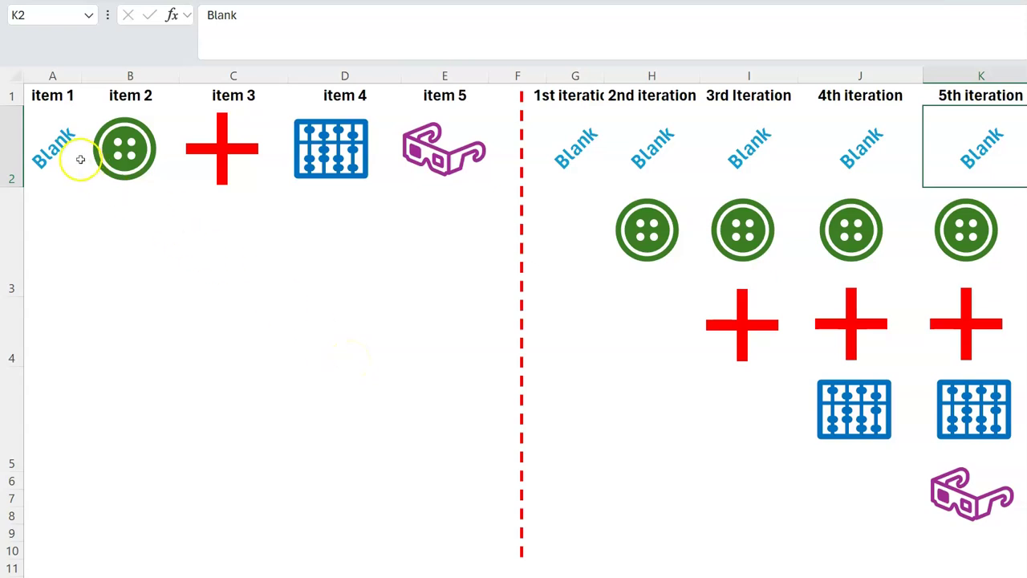
Select Blank in A2, the 5th-iteration stack K2:K7, and the button picture.
click(53, 151)
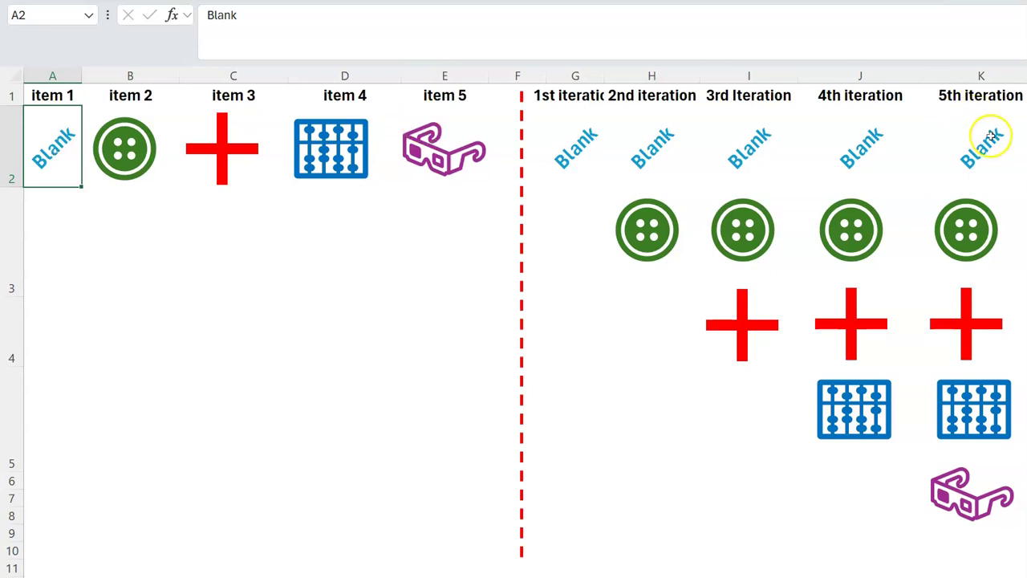
drag(990, 140, 1005, 511)
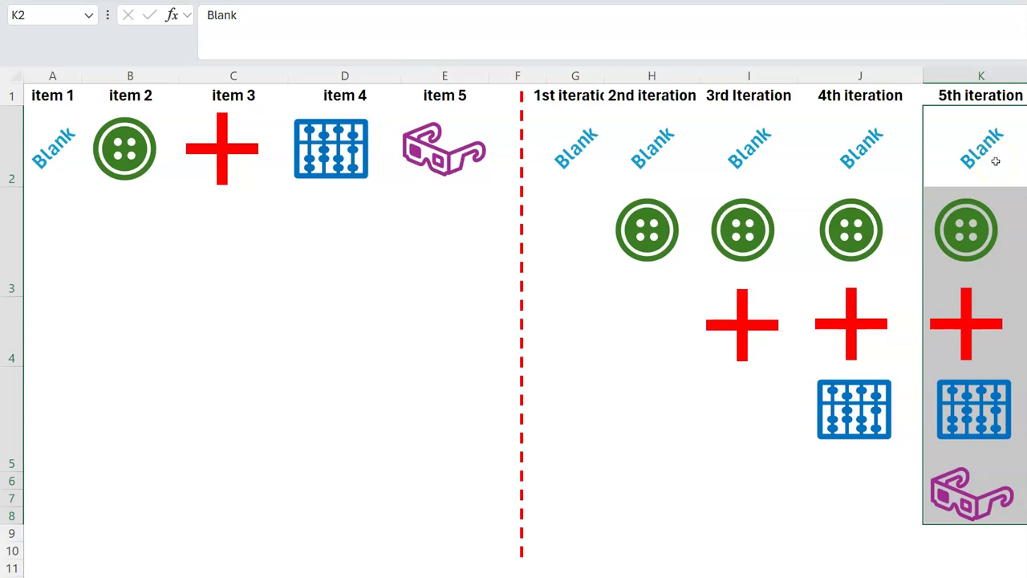
drag(990, 206, 1009, 220)
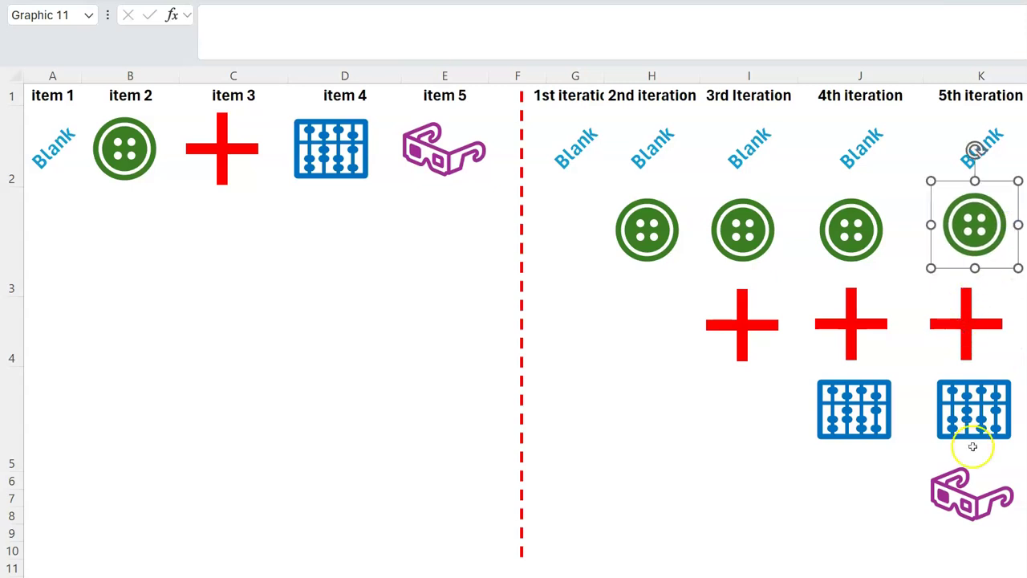
click(840, 480)
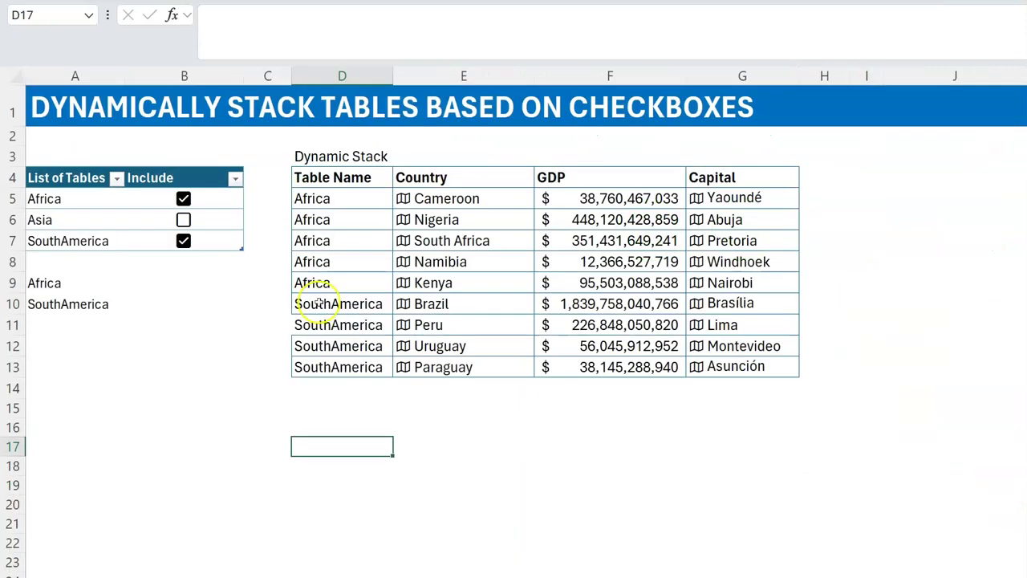
Delete the existing LET/REDUCE stacking formula from D5.
click(332, 202)
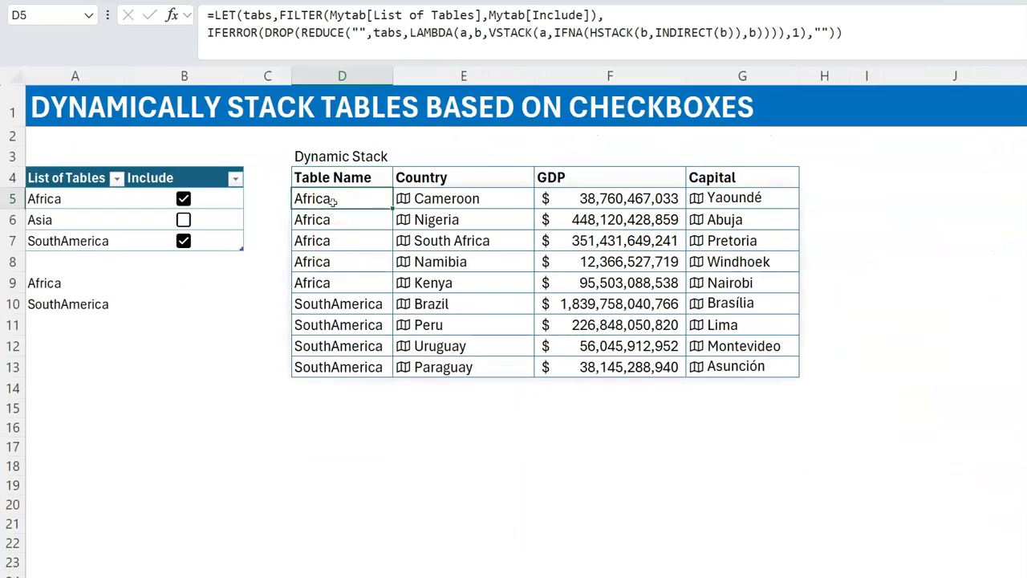
key(Delete)
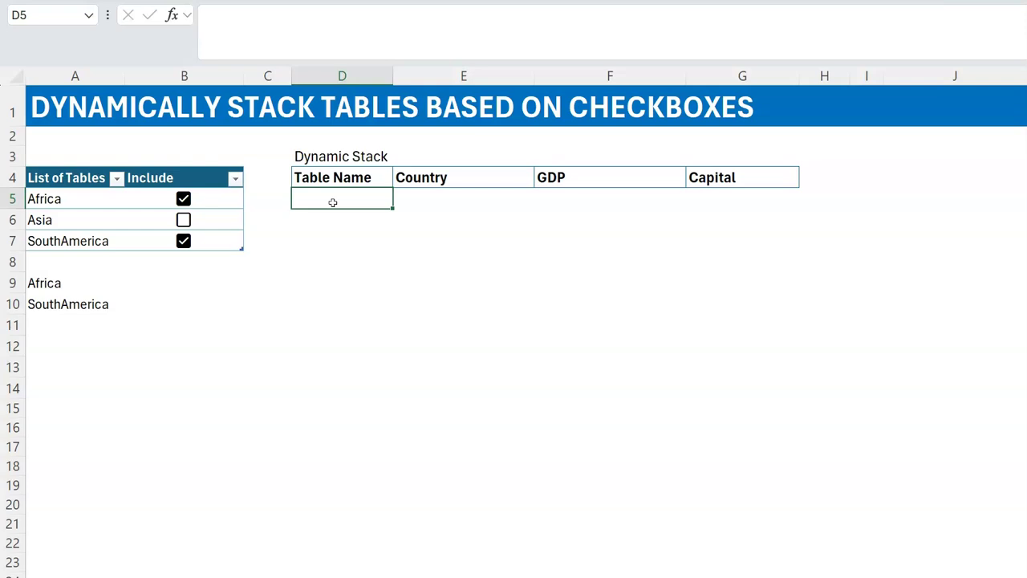
Copy A9's FILTER formula and paste it into D5.
click(105, 282)
mouse_move(567, 15)
mouse_down()
mouse_move(214, 15)
mouse_move(206, 27)
mouse_move(567, 35)
mouse_up()
key(ctrl+c)
key(Escape)
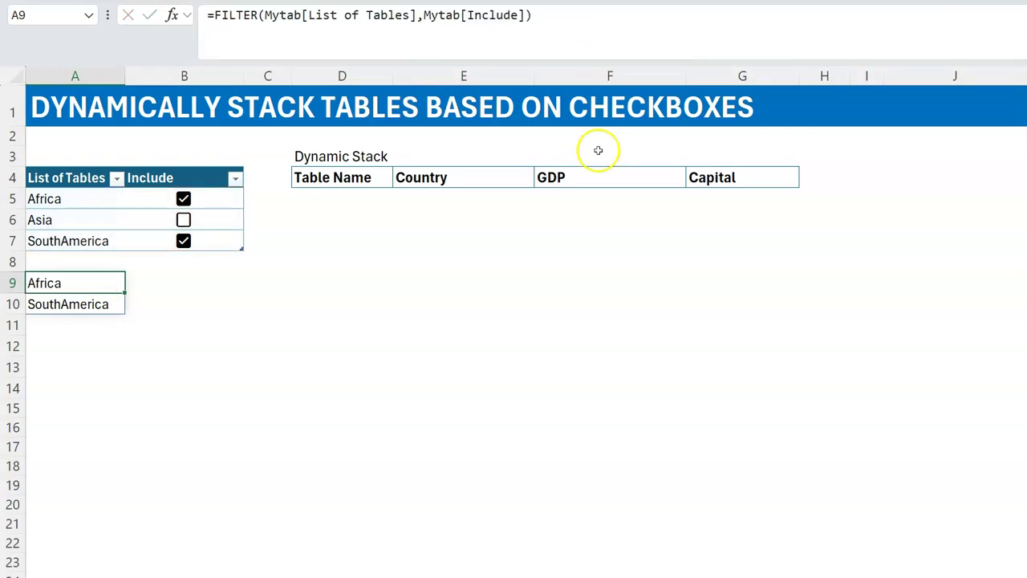
click(353, 199)
click(318, 40)
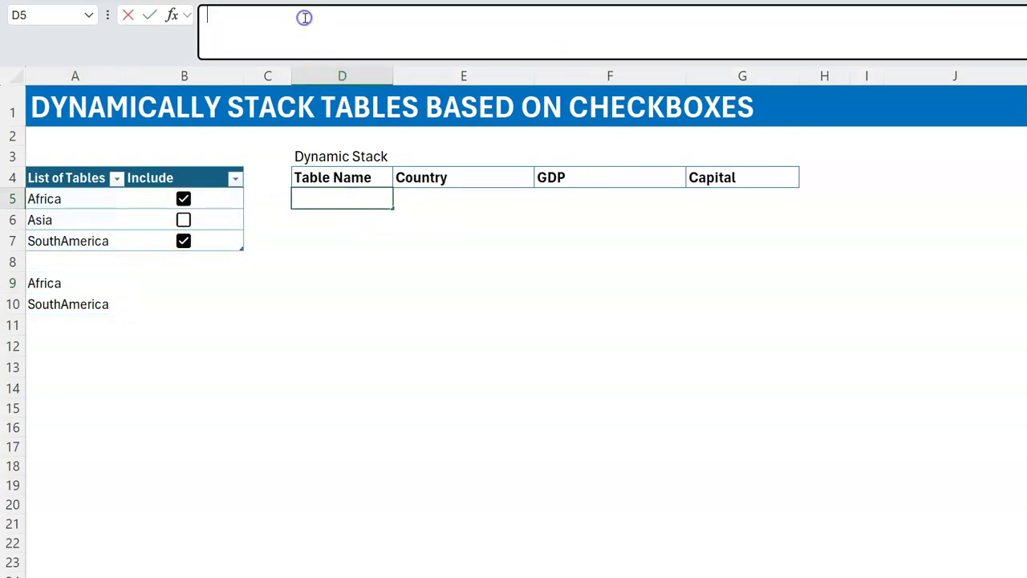
key(ctrl+v)
key(ctrl+Return)
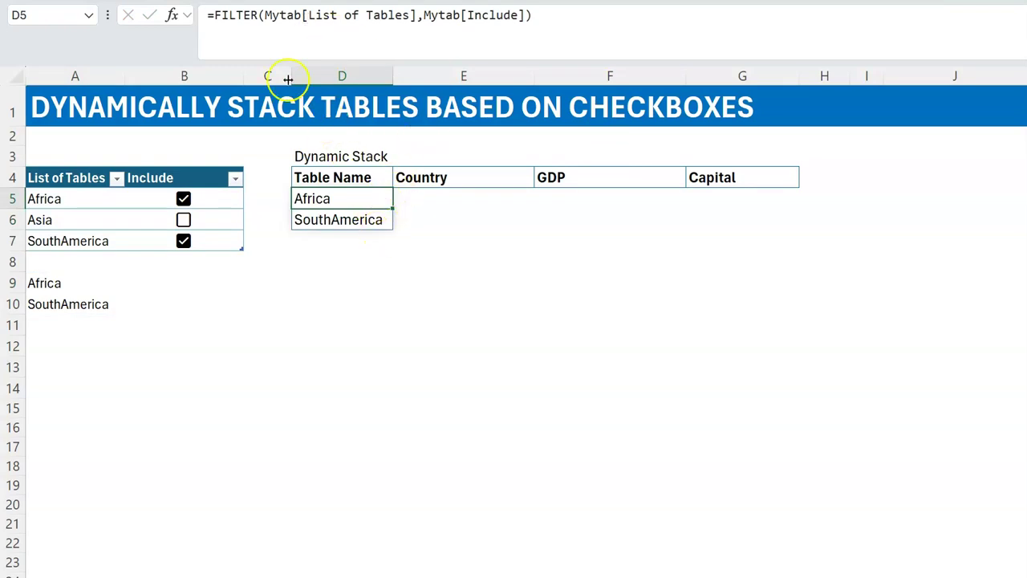
Wrap it as =LET(tabs,FILTER(Mytab[List of Tables],Mytab[Include]),tabs).
click(215, 18)
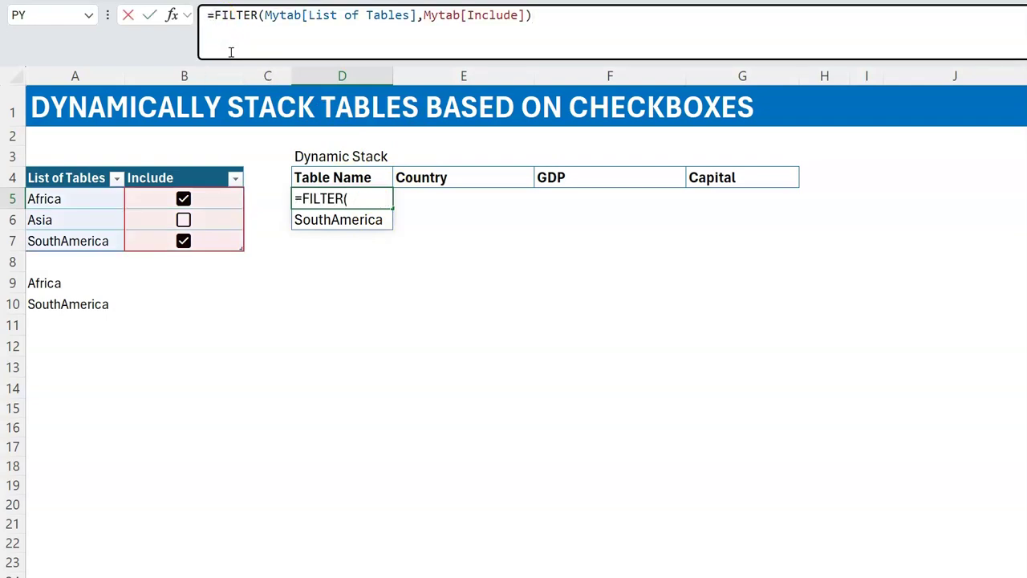
text(Let()
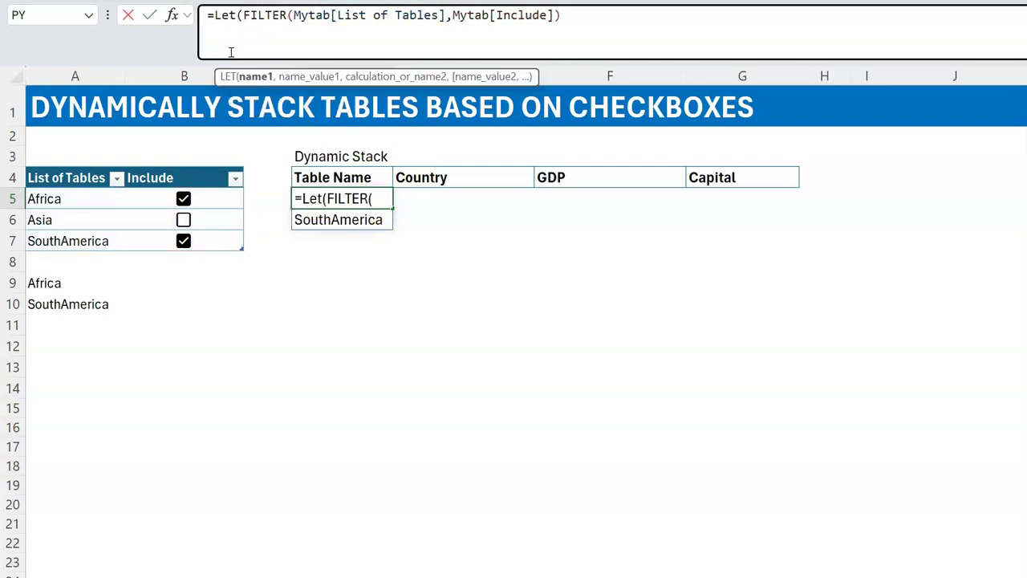
text(tabs)
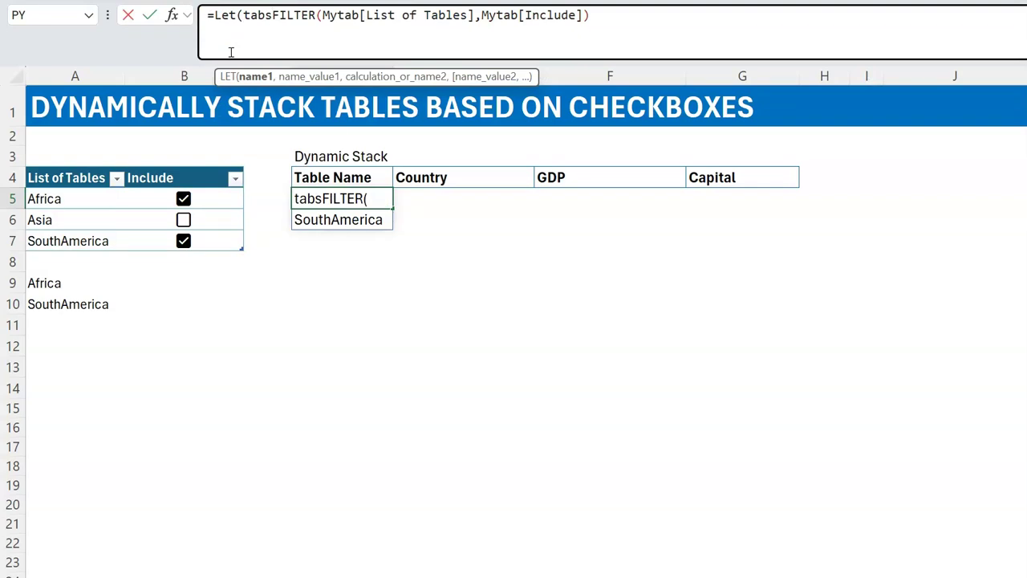
text(,)
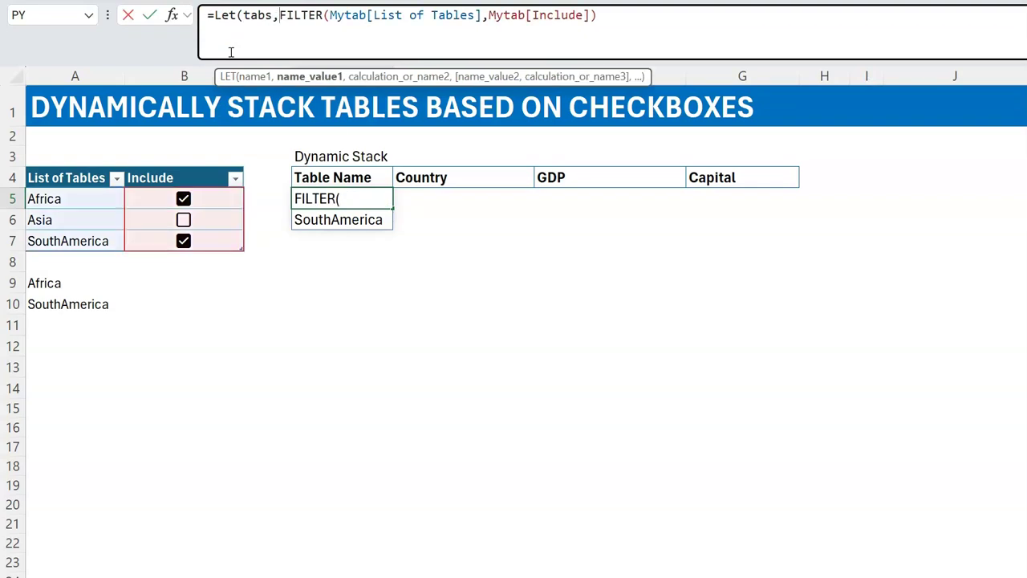
click(632, 22)
text(,ta)
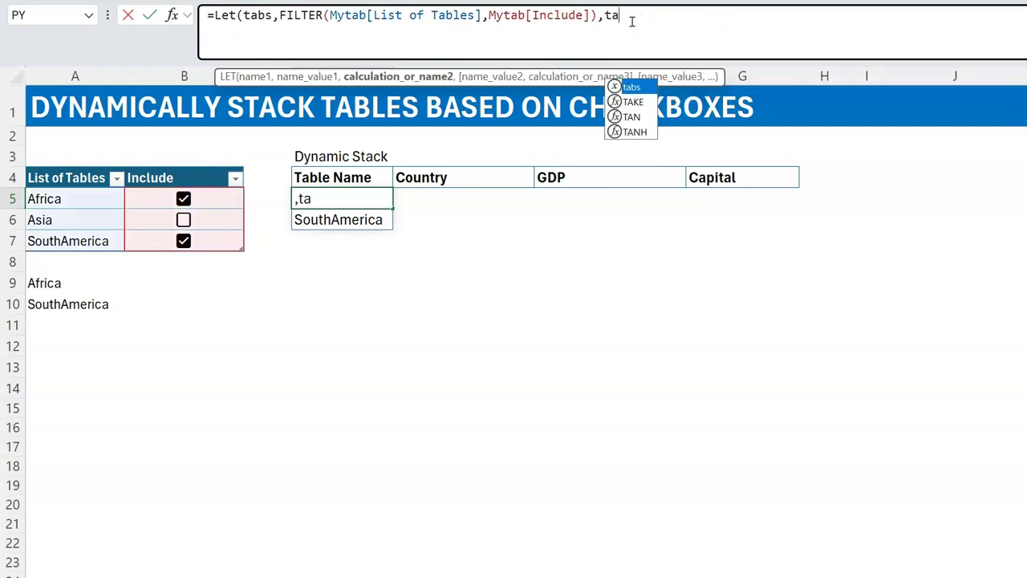
text(bs))
key(Return)
key(Up)
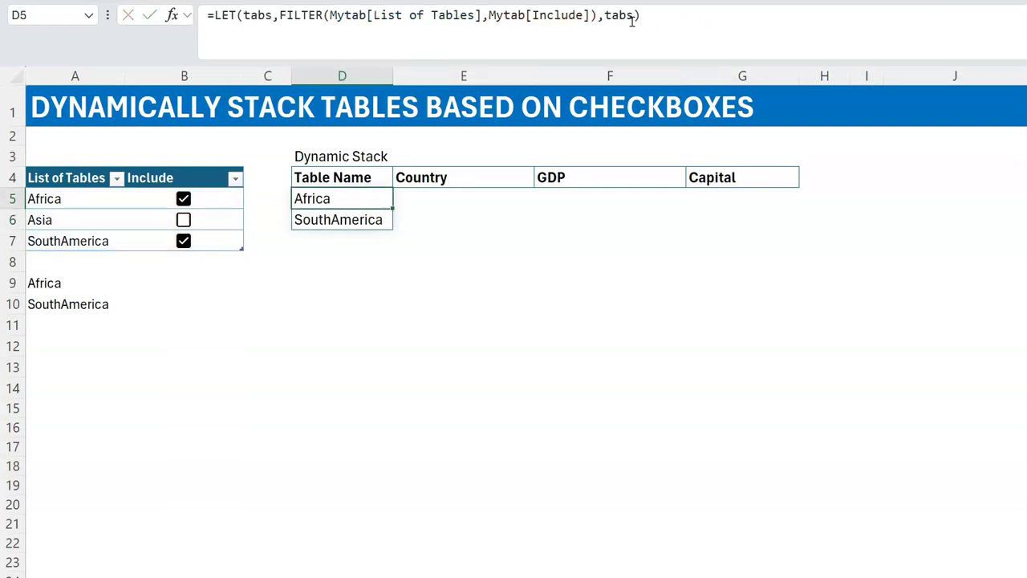
click(184, 221)
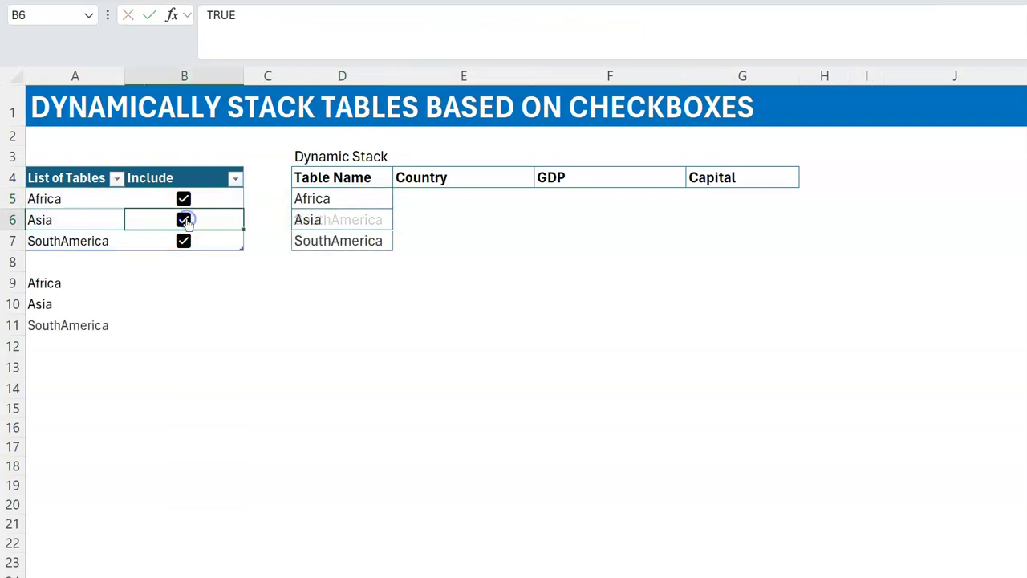
click(185, 221)
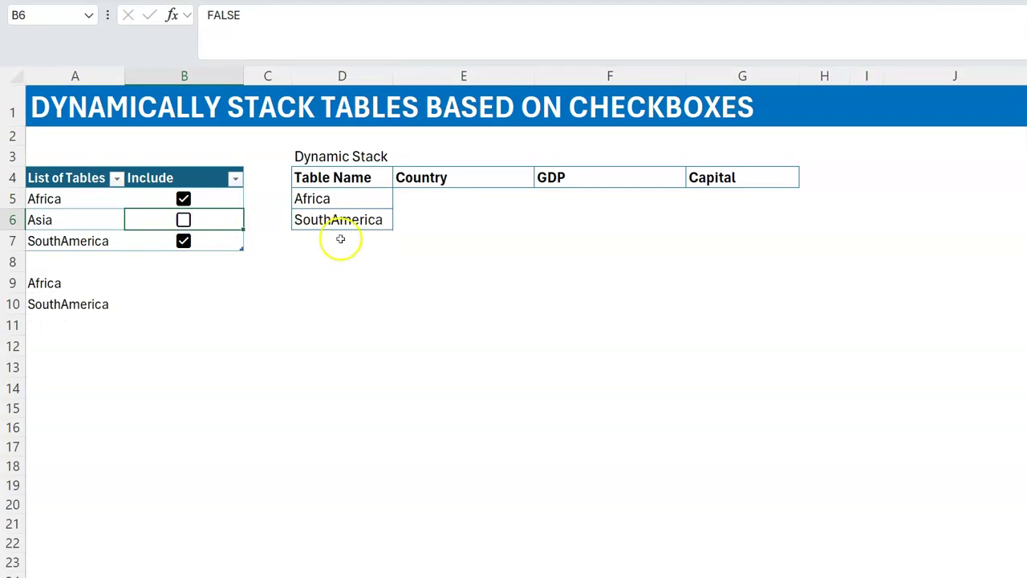
click(355, 201)
click(703, 16)
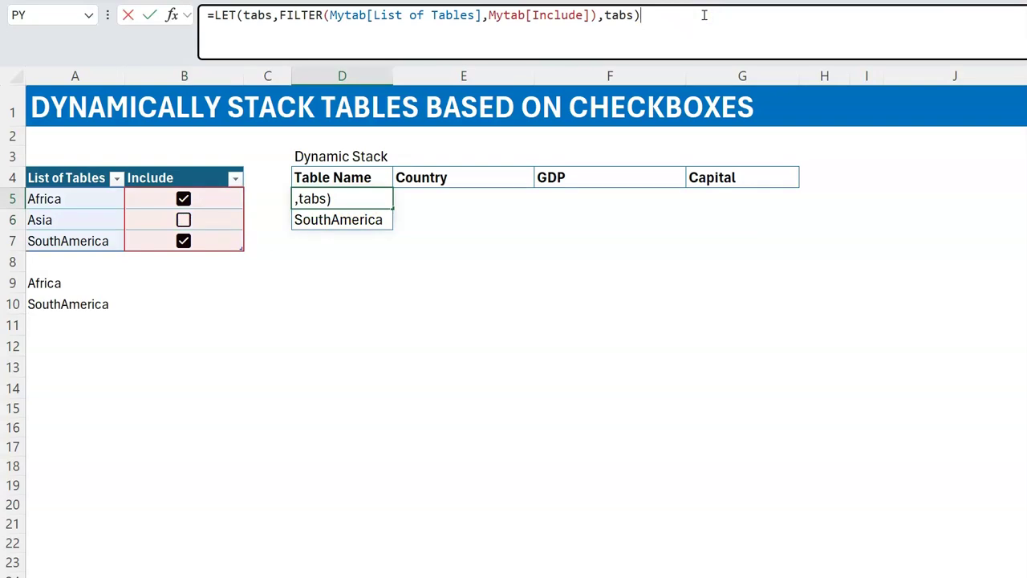
Replace the final tabs result with a new formula line starting reduce(.
key(BackSpace)
key(BackSpace)
key(BackSpace)
key(BackSpace)
key(BackSpace)
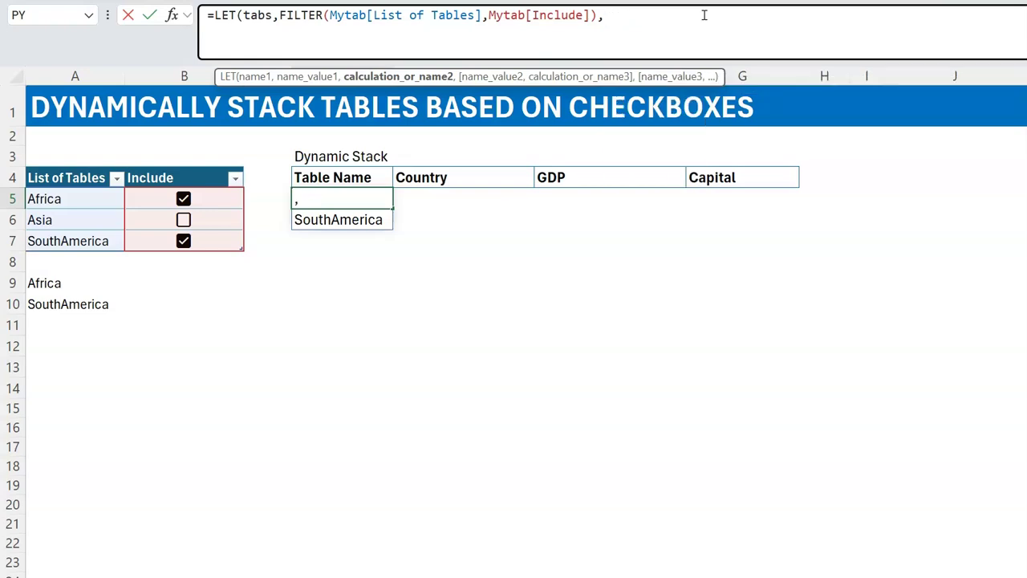
key(Return)
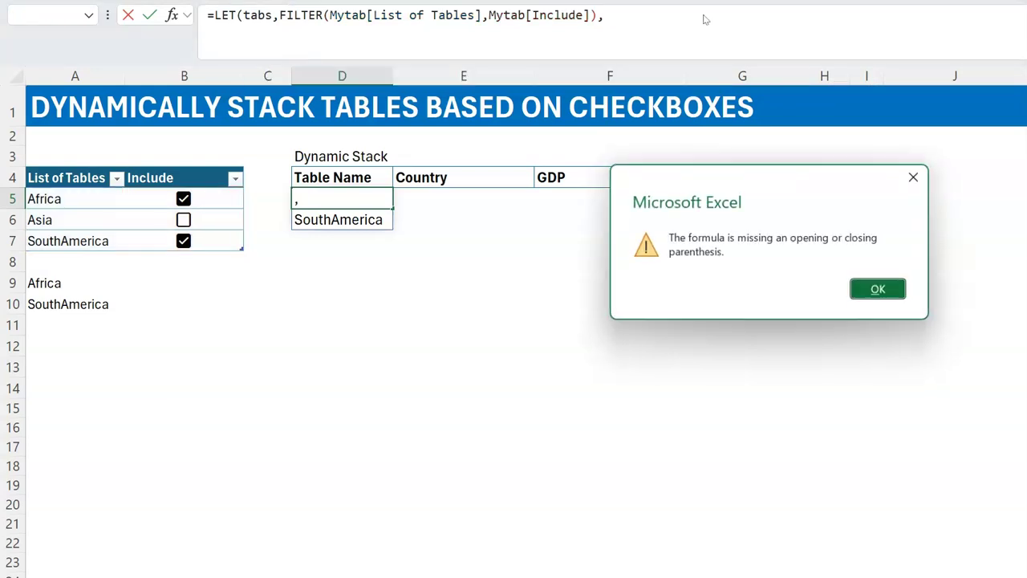
key(Return)
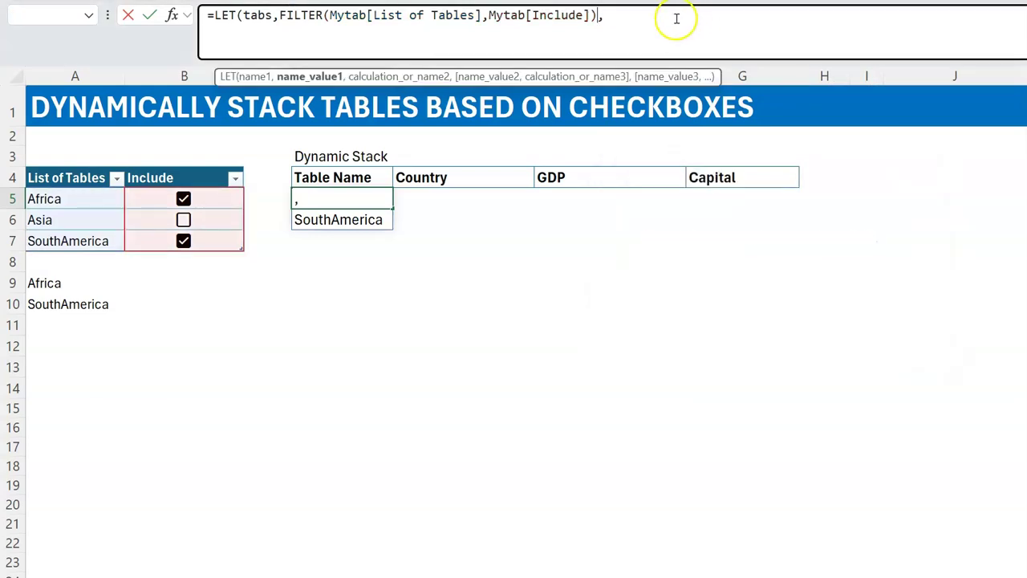
click(676, 18)
key(alt+Return)
text(reduce()
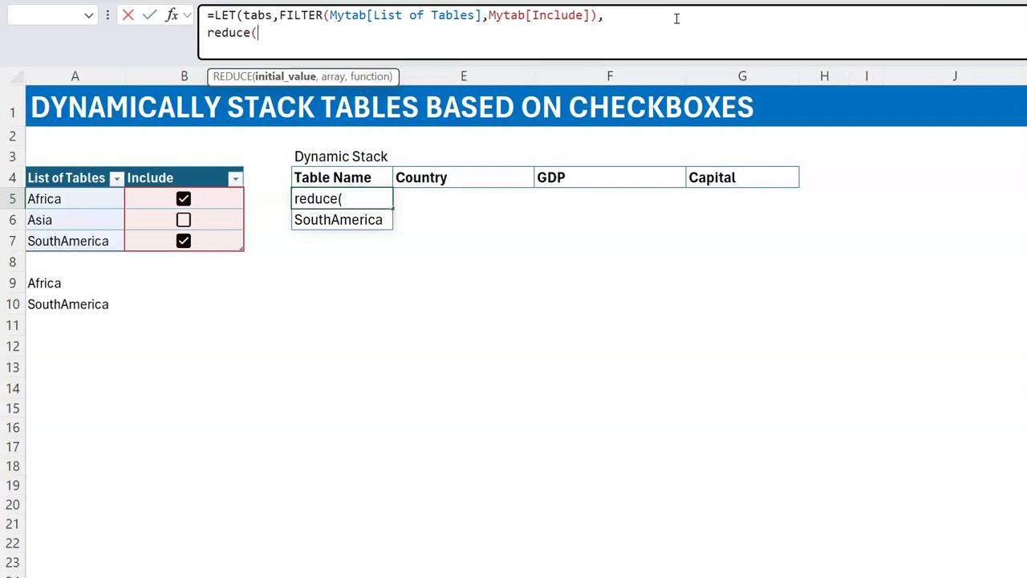
Extend the second line to reduce("",tabs,LAMBDA(a,b,.
text("",)
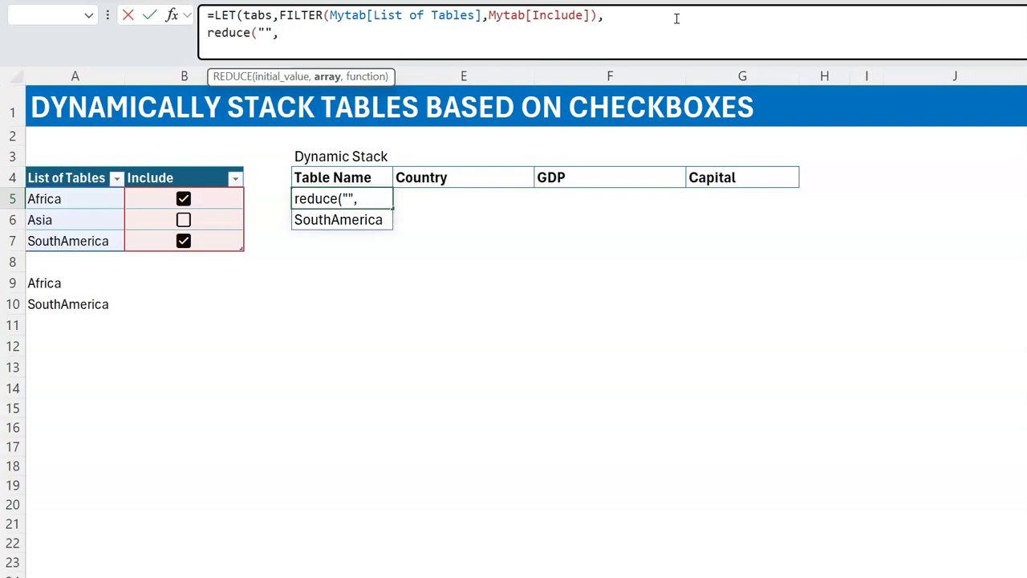
text(tabs)
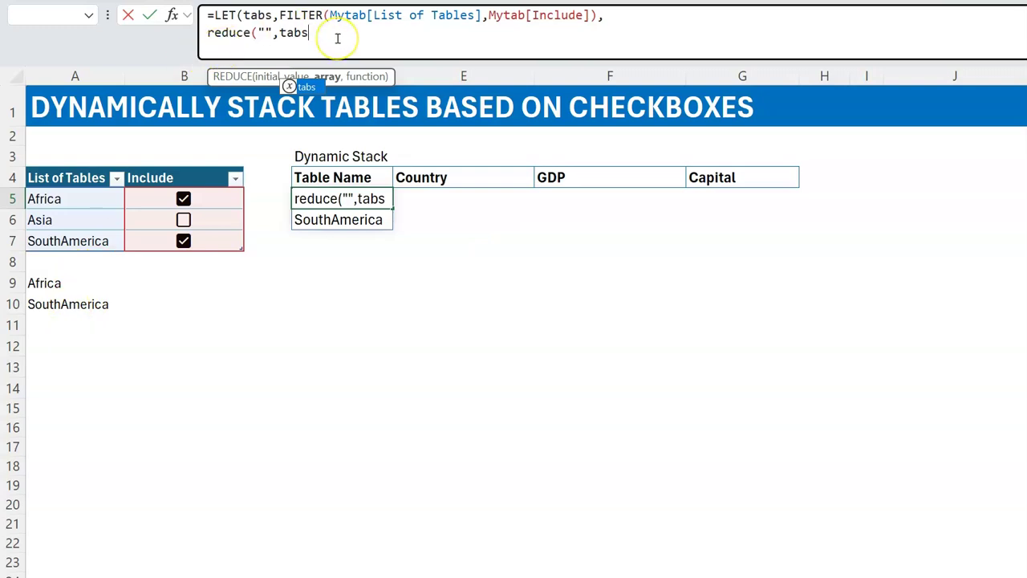
text(,)
text(lambda)
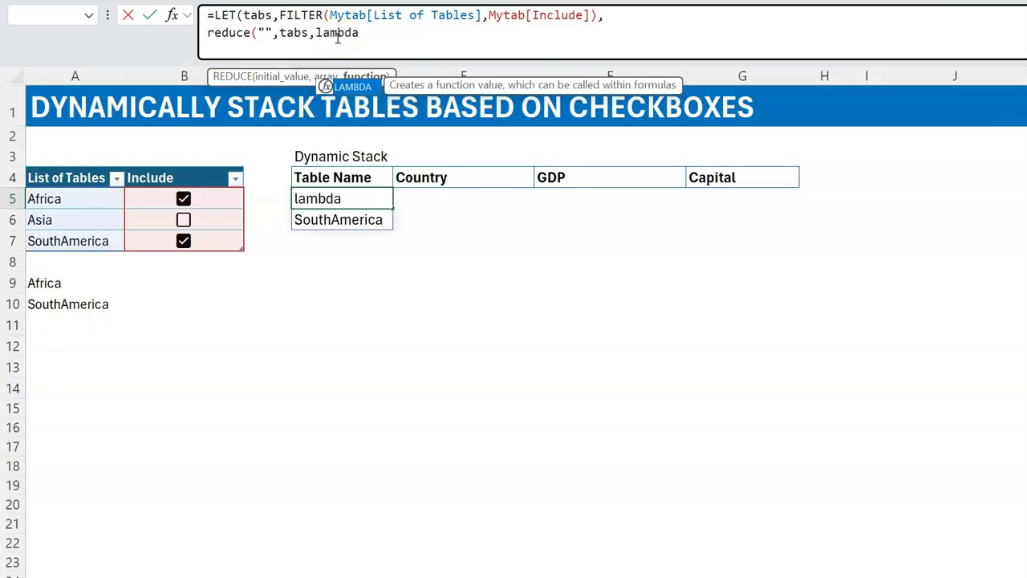
key(Tab)
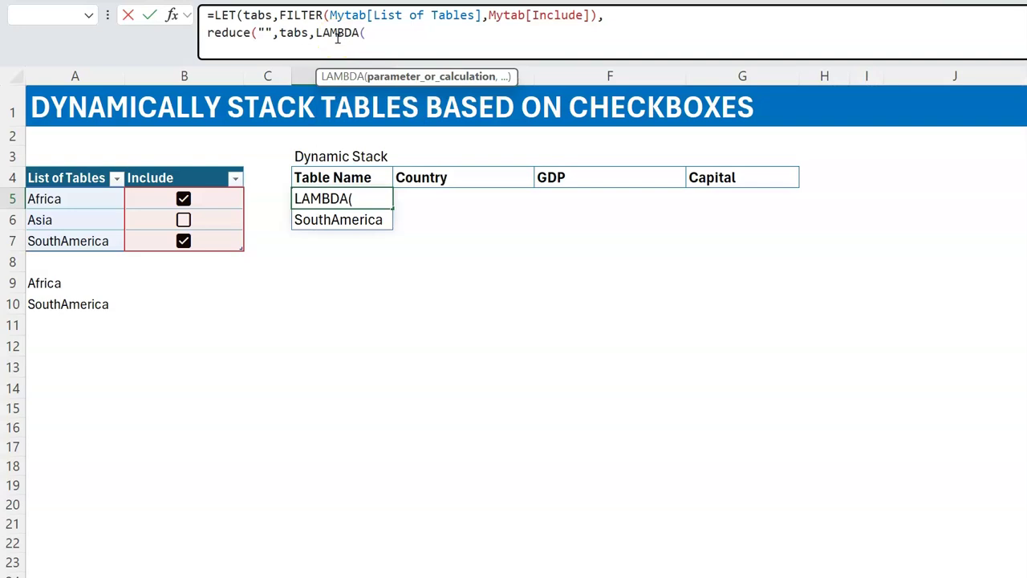
text(a,b)
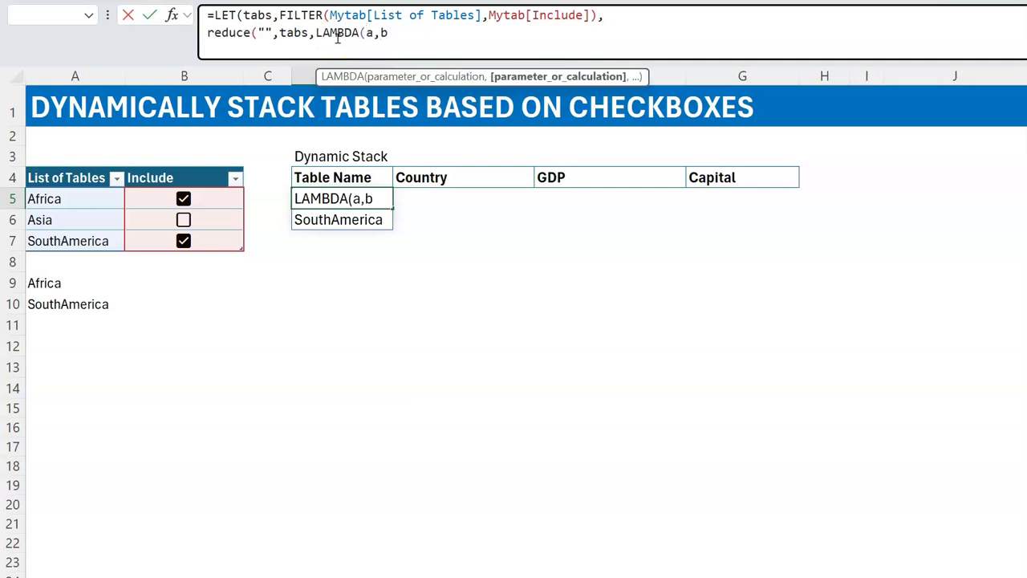
text(,)
click(384, 32)
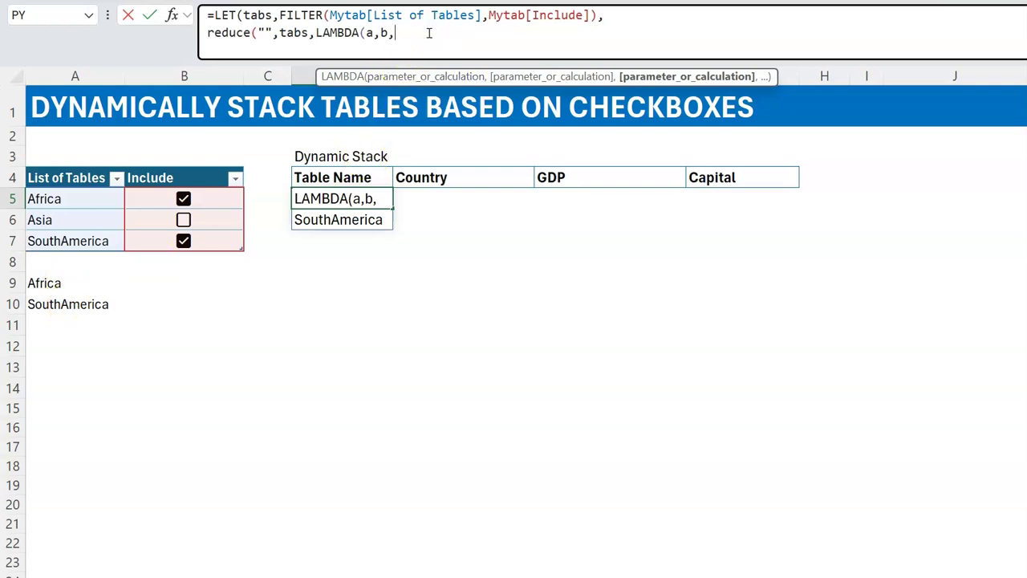
Make the LAMBDA body VSTACK(a,indirect(b)).
text(vsta)
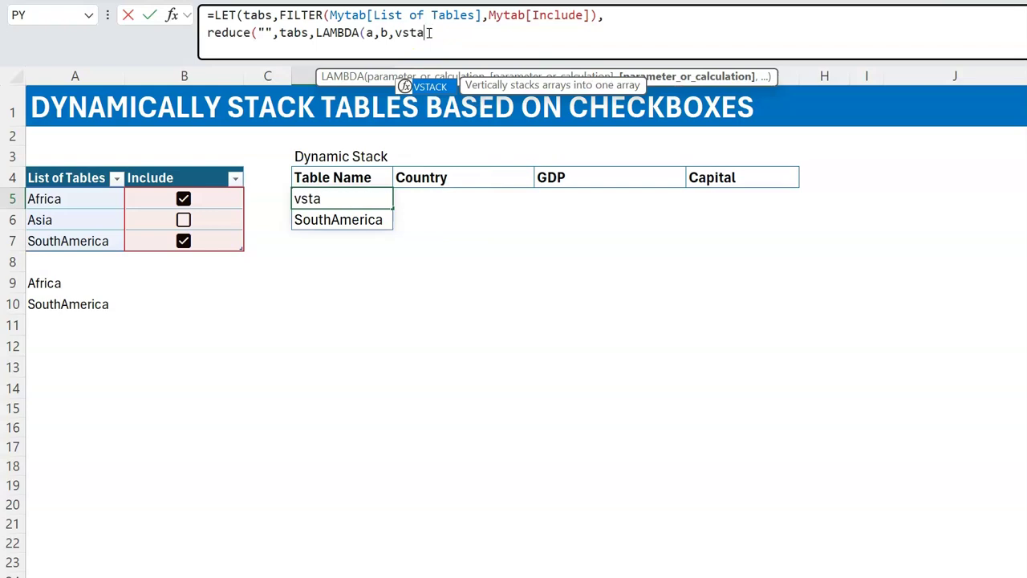
key(Tab)
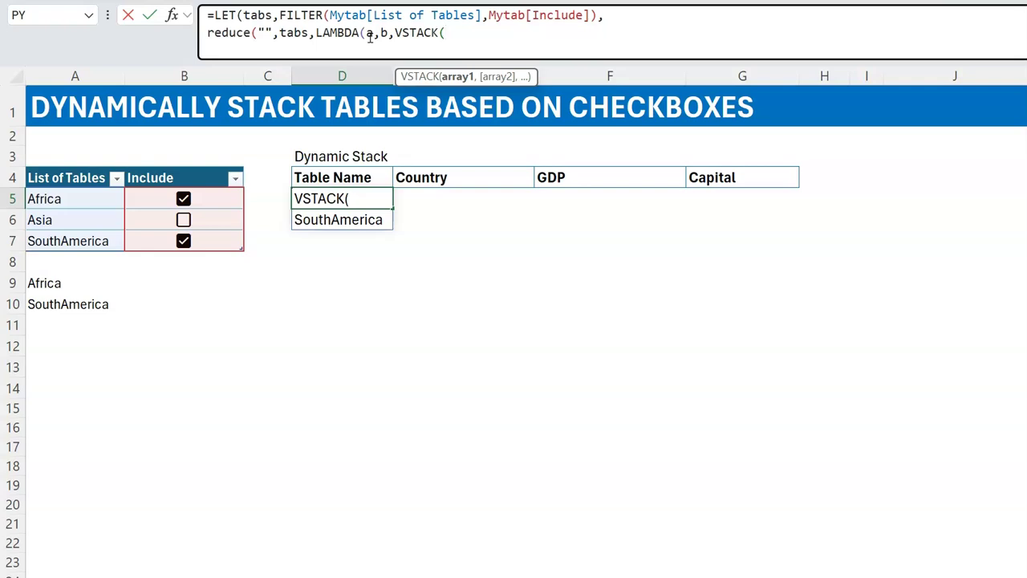
text(a,)
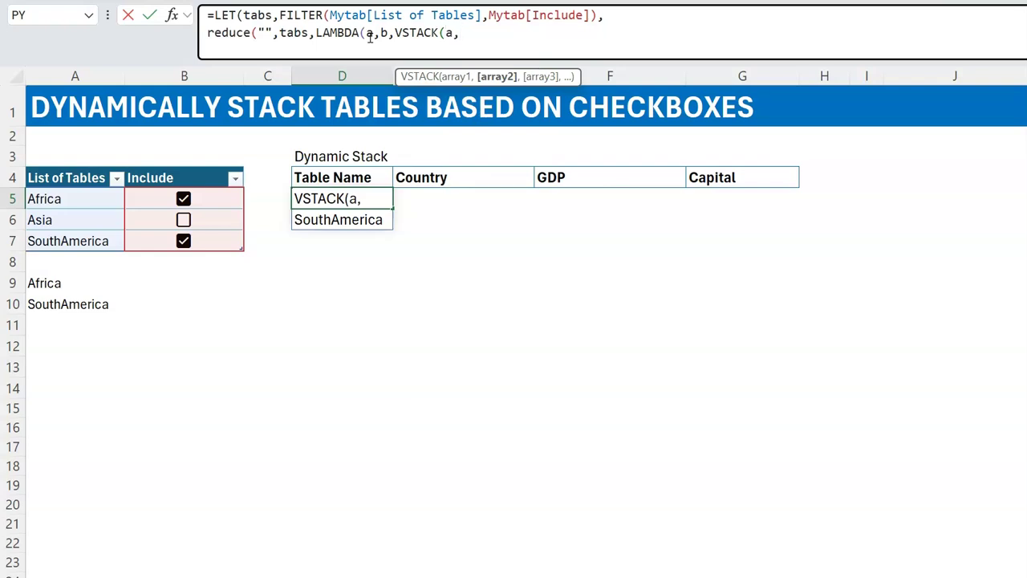
text(b)
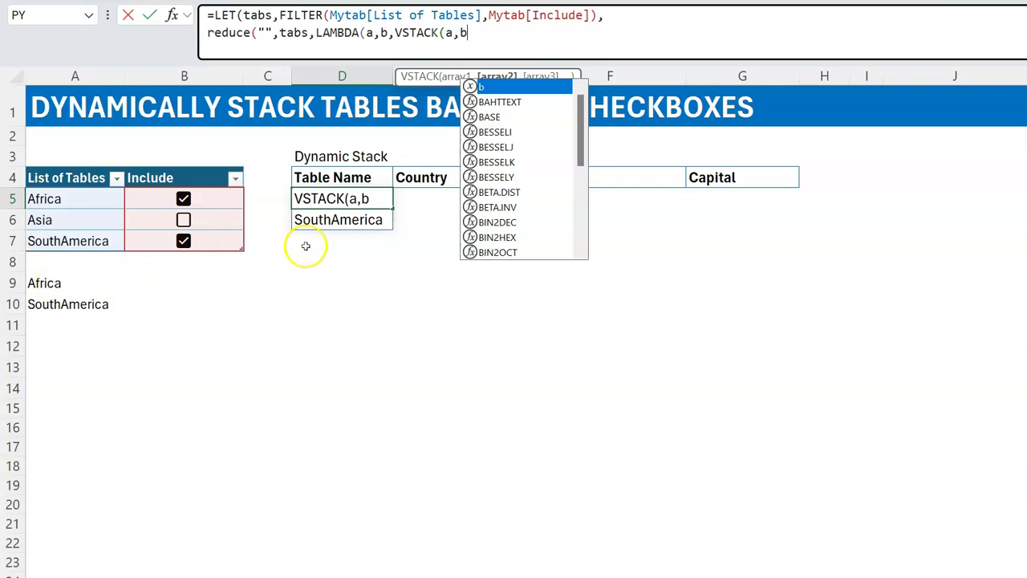
click(491, 35)
key(BackSpace)
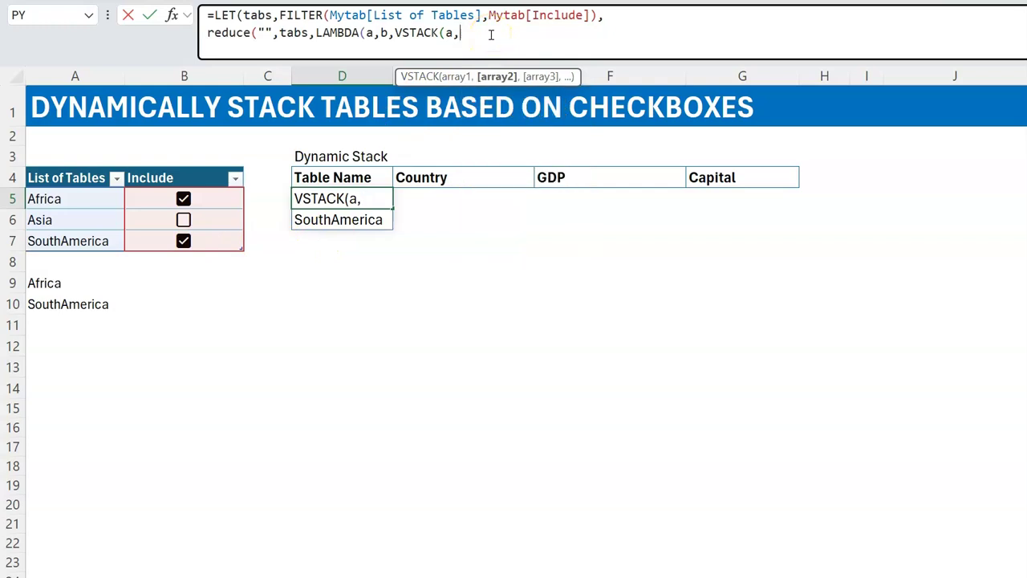
text(indirect(b))
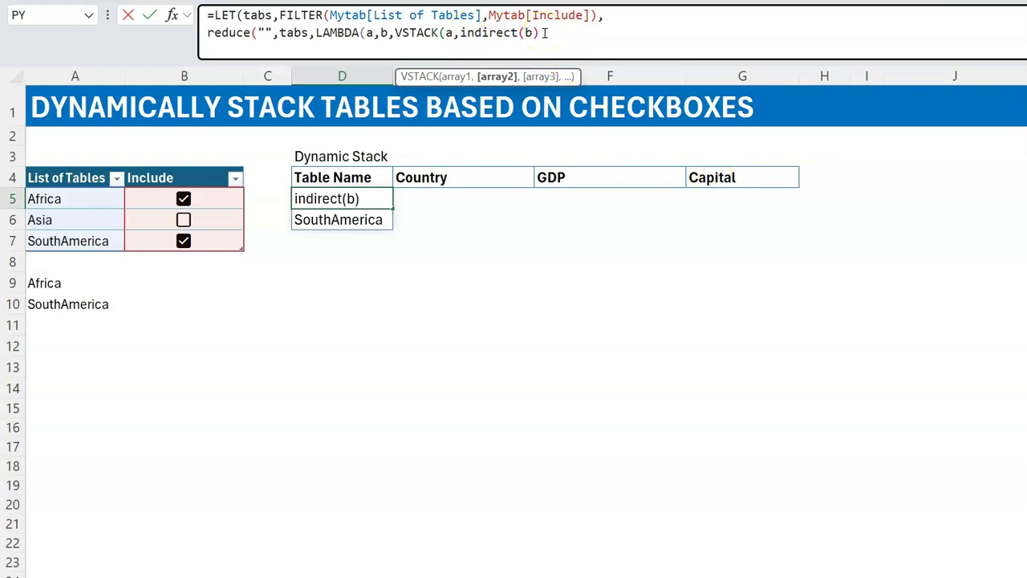
Insert hstack(b, before indirect(b), close all parentheses, commit, and tick Asia.
click(460, 32)
text(hstack()
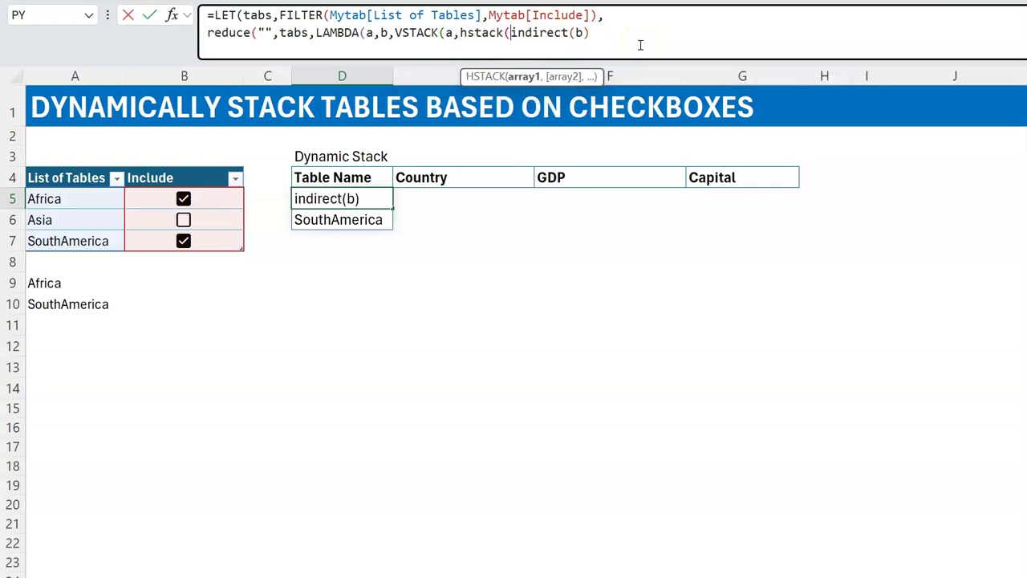
text(b)
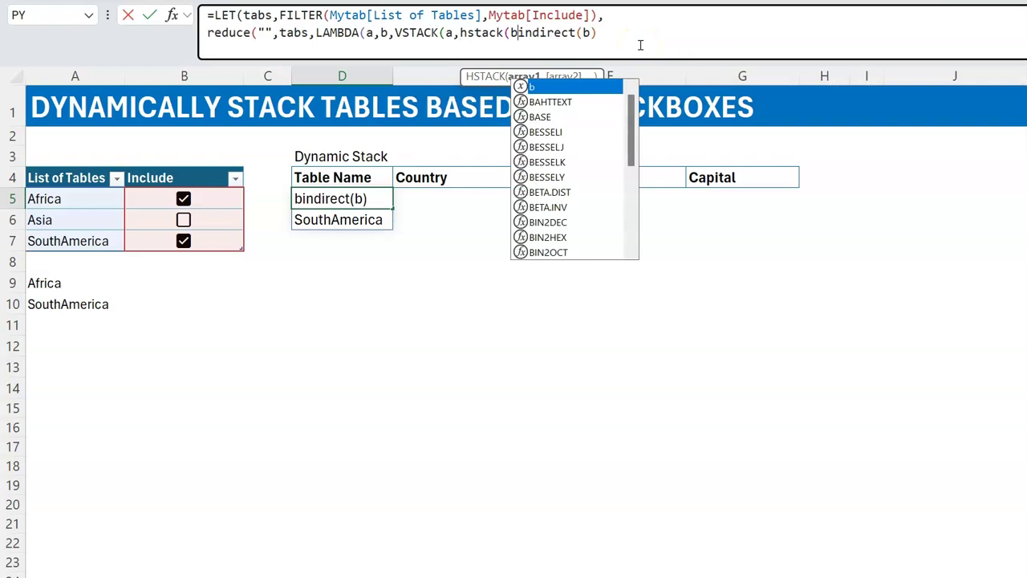
text(,)
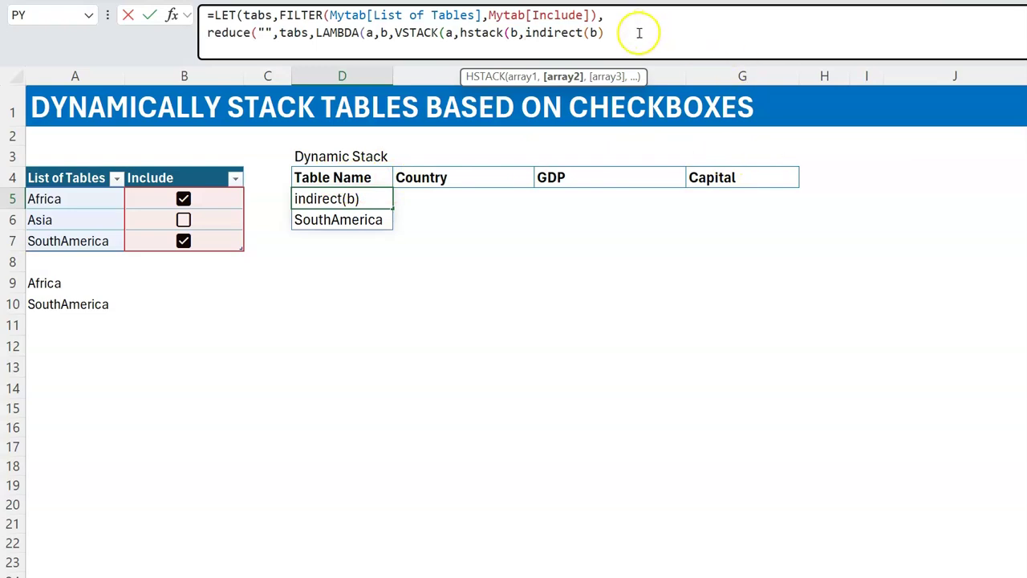
text()))
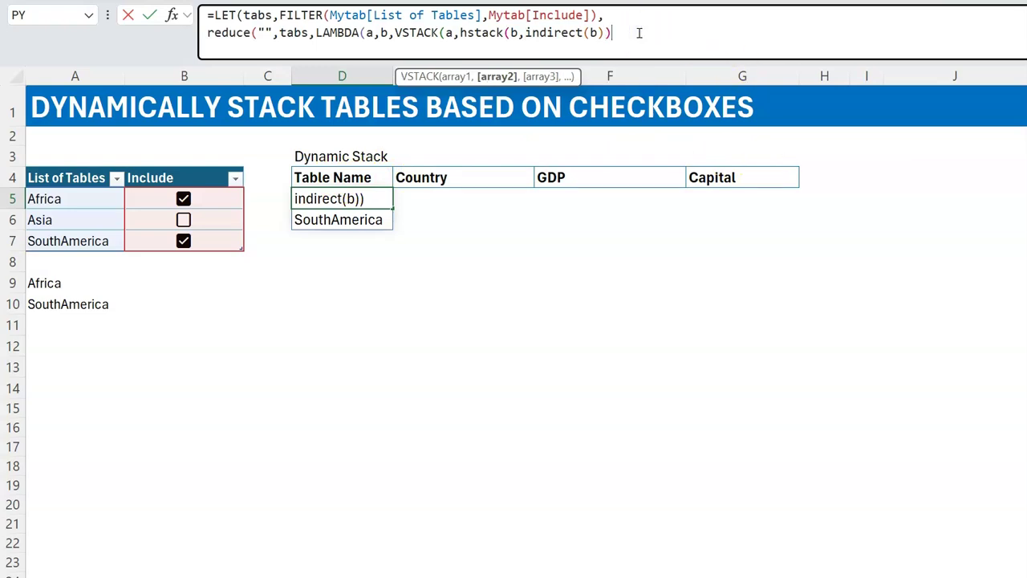
text()))
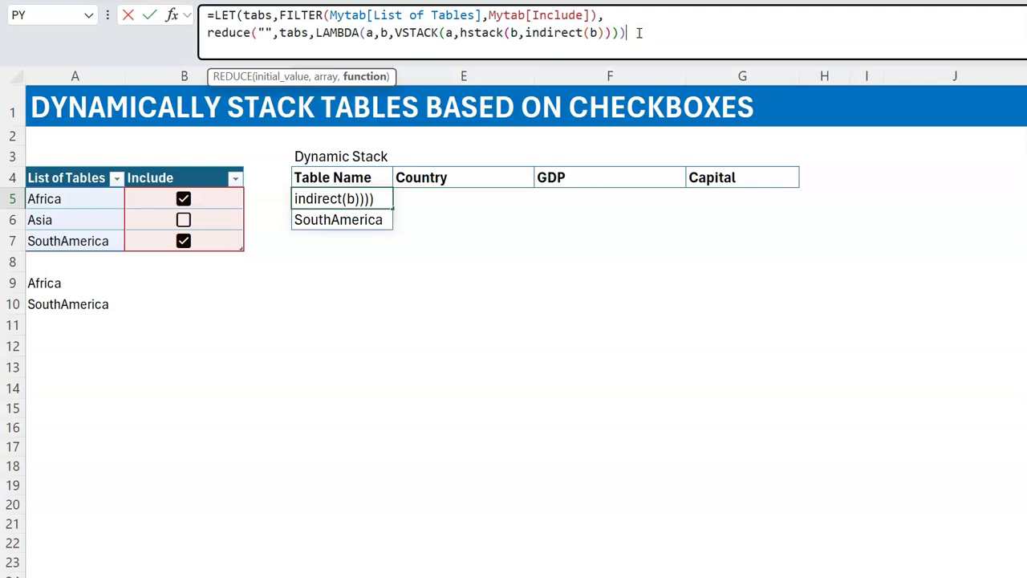
text()))
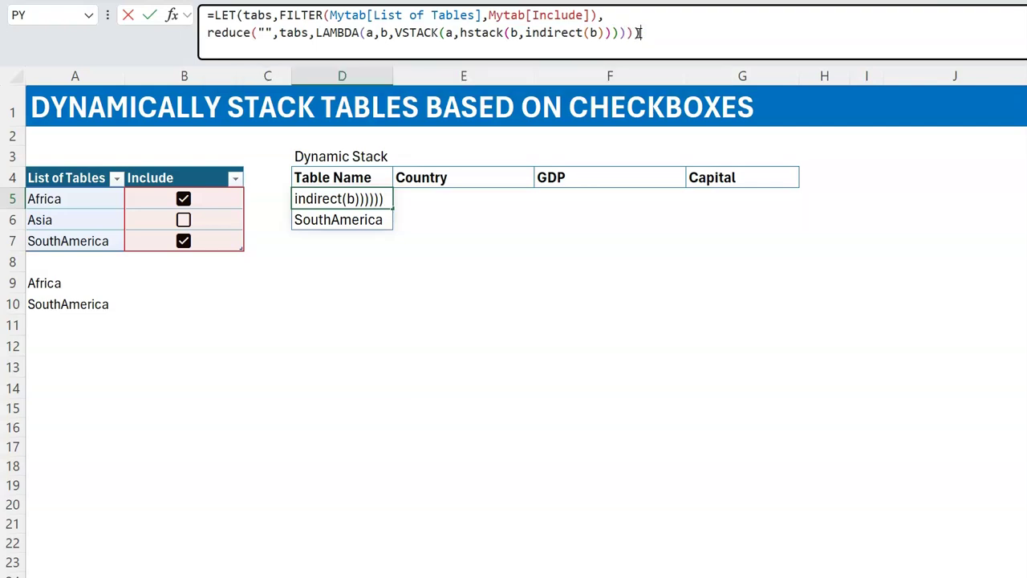
key(Return)
key(Up)
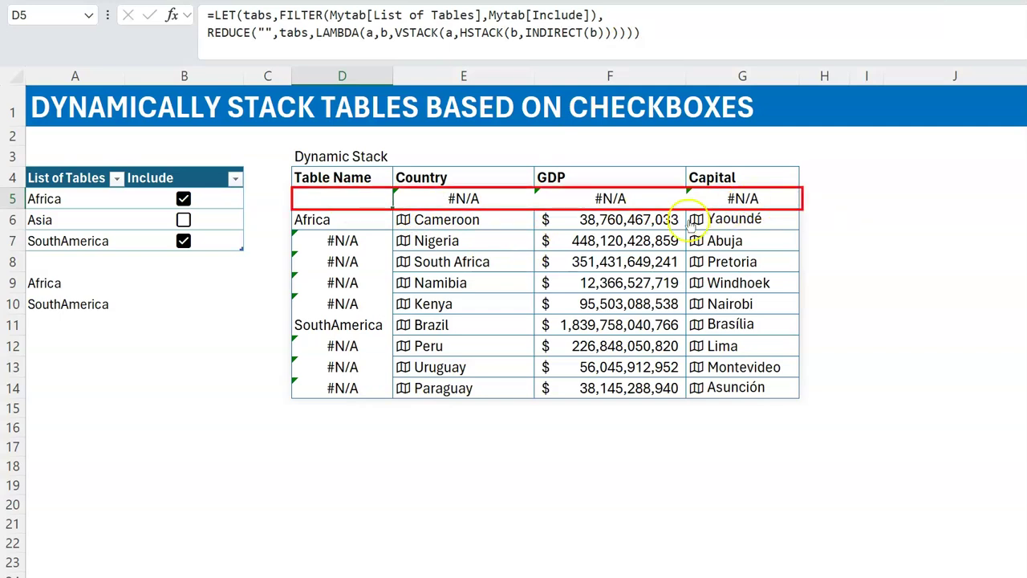
click(356, 222)
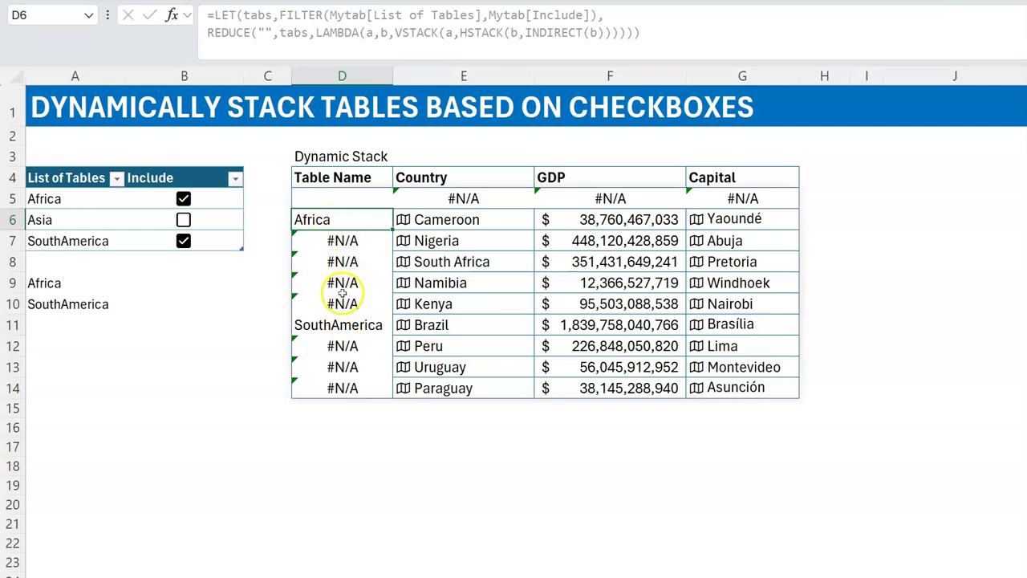
click(183, 220)
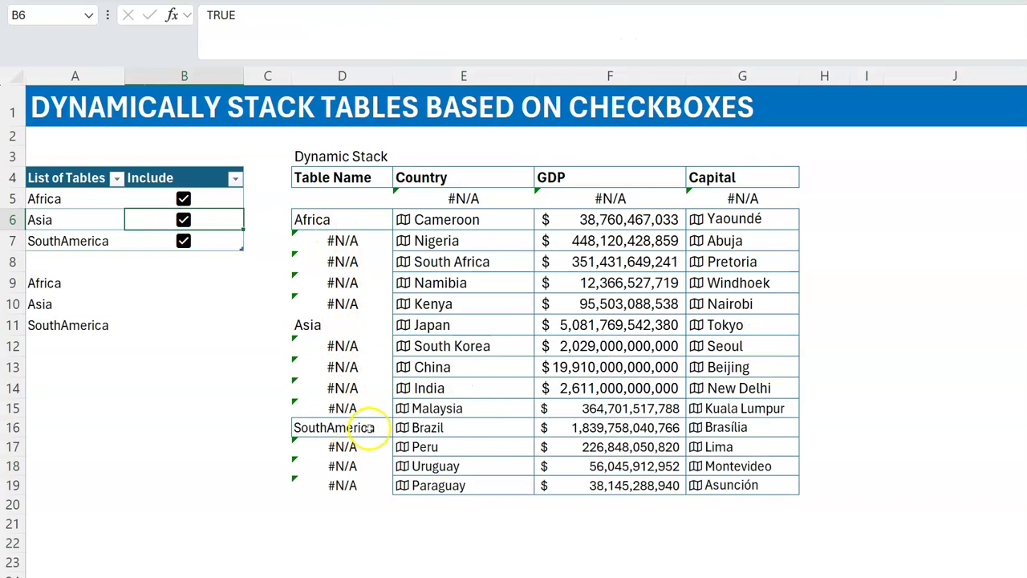
click(343, 197)
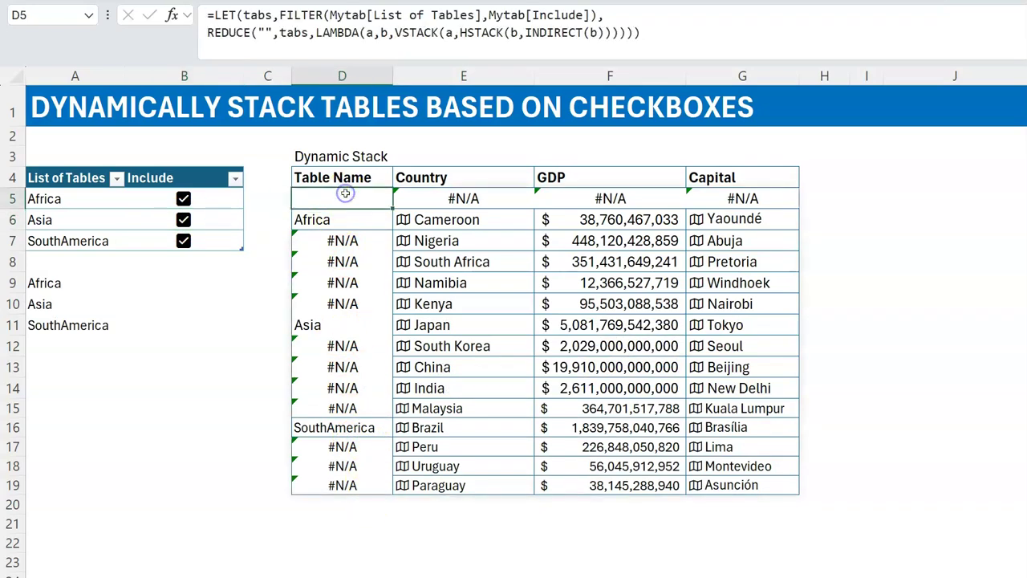
Wrap the HSTACK in IFNA(HSTACK(b,INDIRECT(b)),b) and commit D5's formula.
click(460, 33)
text(ifna()
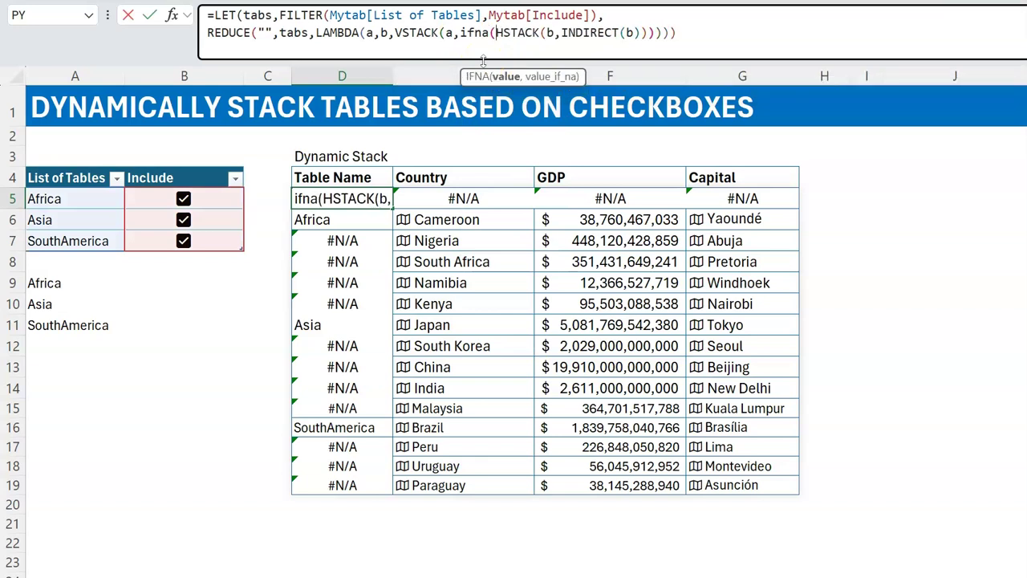
key(Right)
key(Right)
key(Right)
key(Right)
key(Right)
key(Right)
key(Right)
key(Right)
key(Right)
key(Right)
key(Right)
key(Right)
key(Right)
key(Right)
key(Right)
key(Right)
key(Right)
key(Right)
key(Right)
key(Right)
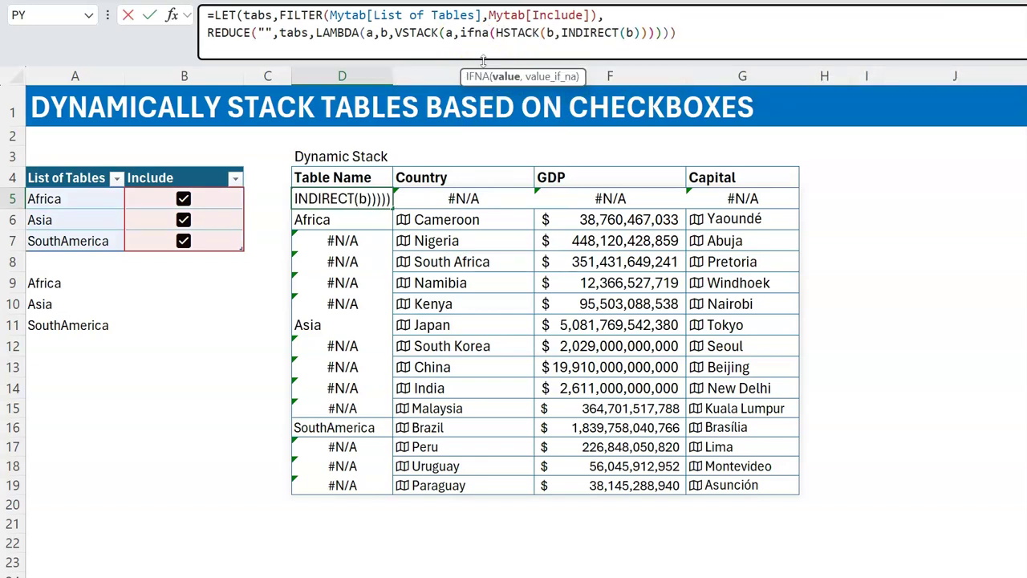
text(,b)
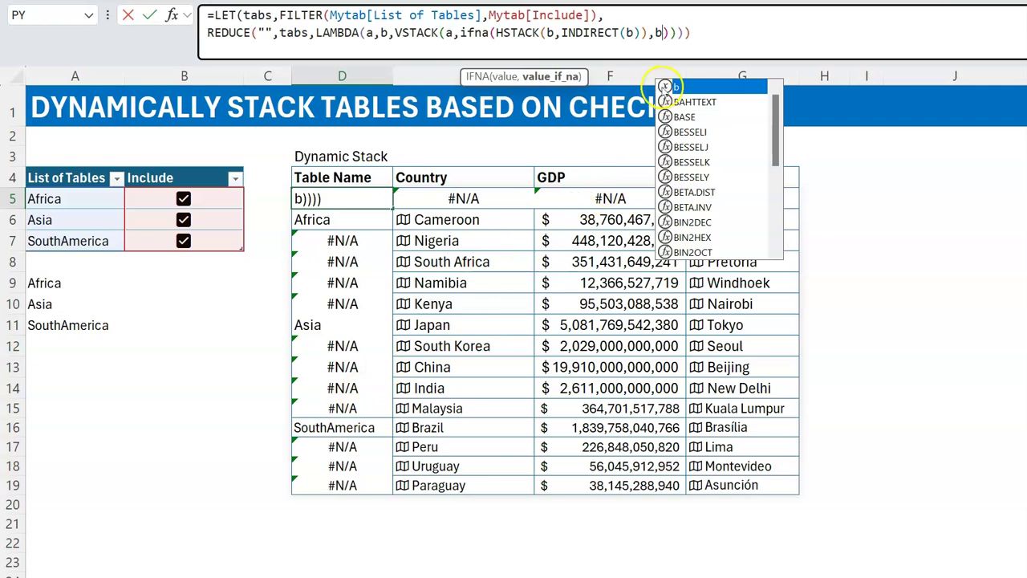
click(734, 34)
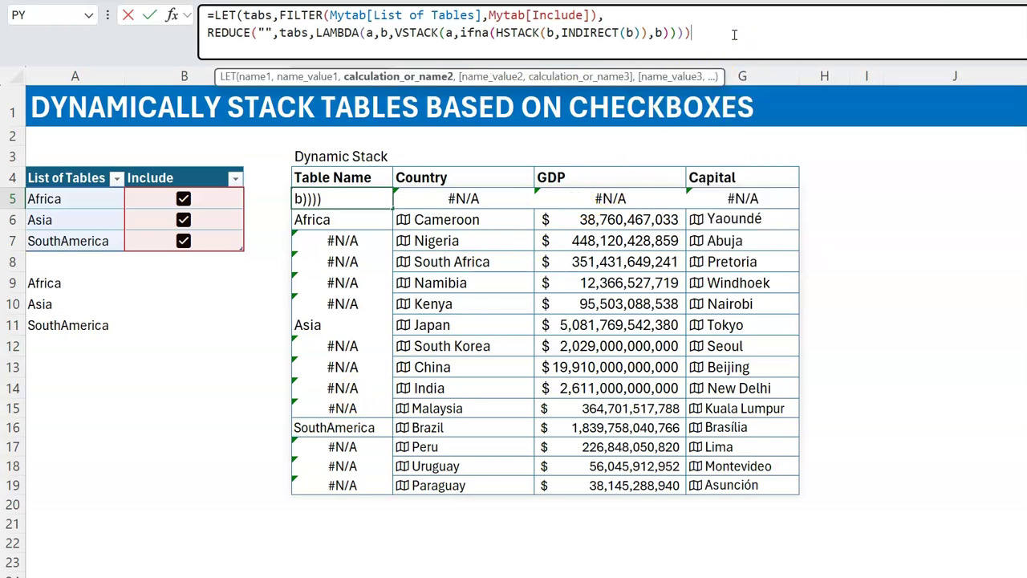
text())
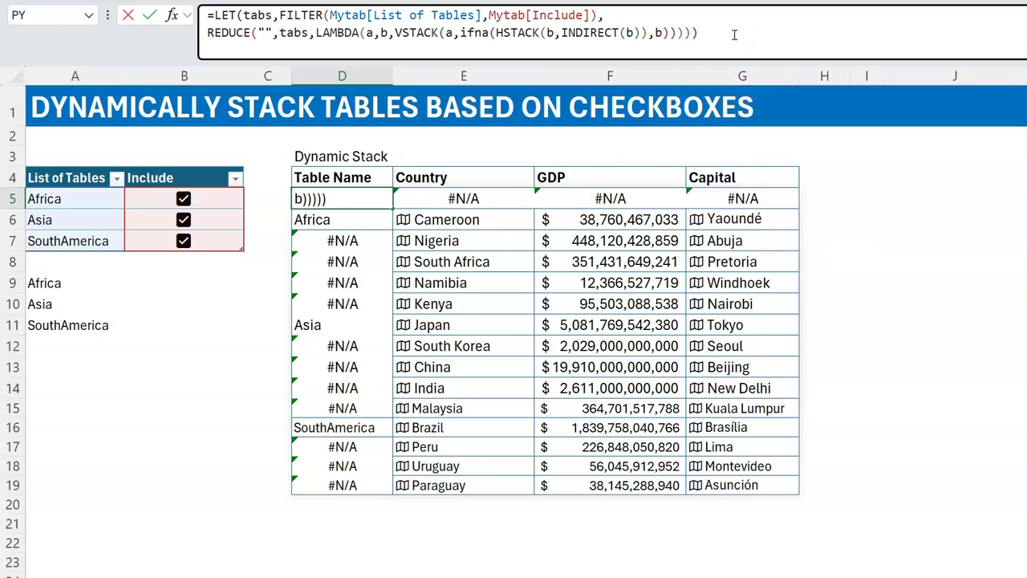
key(Return)
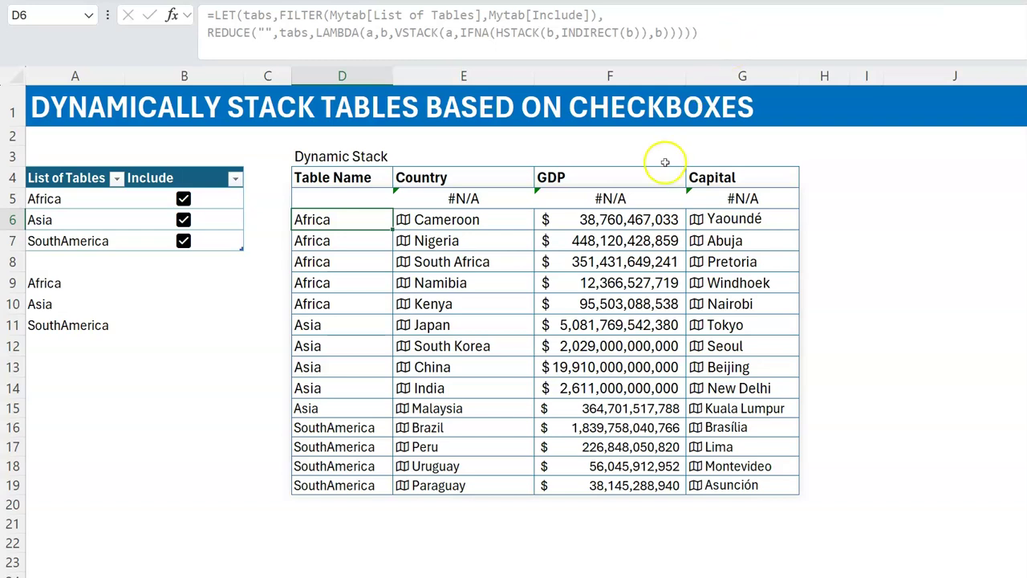
Wrap the REDUCE formula in D5 in DROP(...,1) to remove the #N/A top row.
click(360, 202)
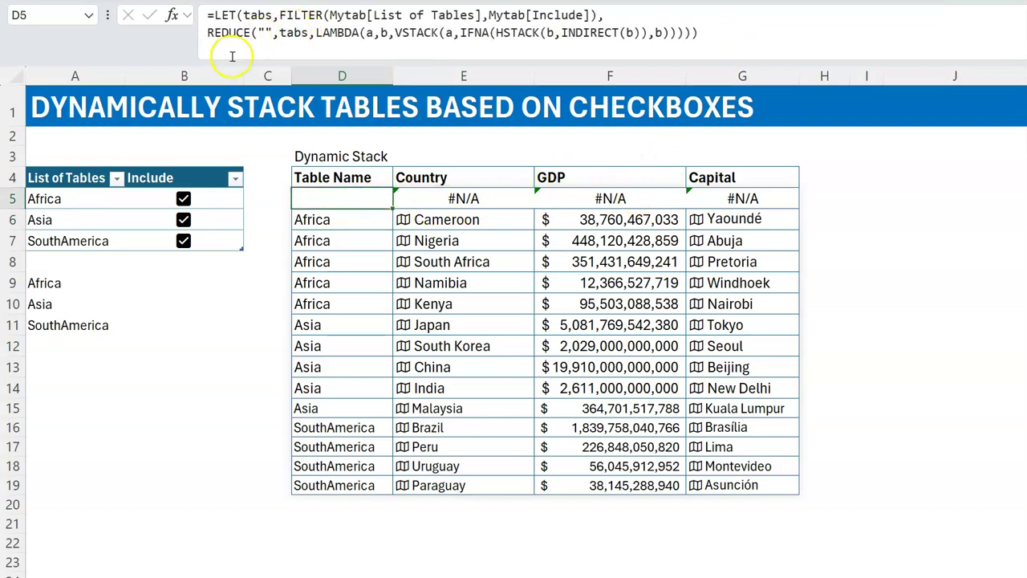
click(210, 35)
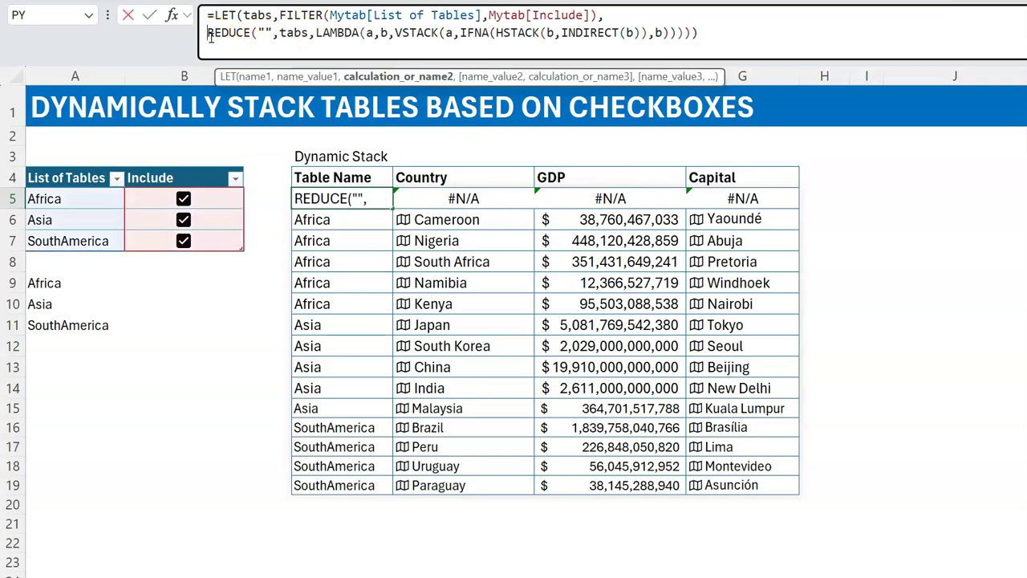
text(drop)
key(Tab)
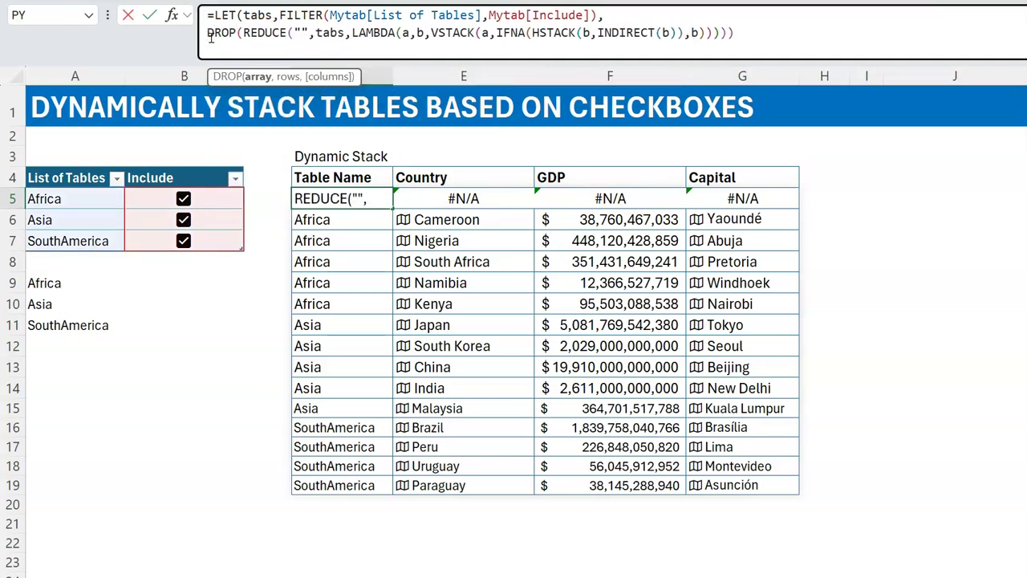
click(732, 35)
key(Left)
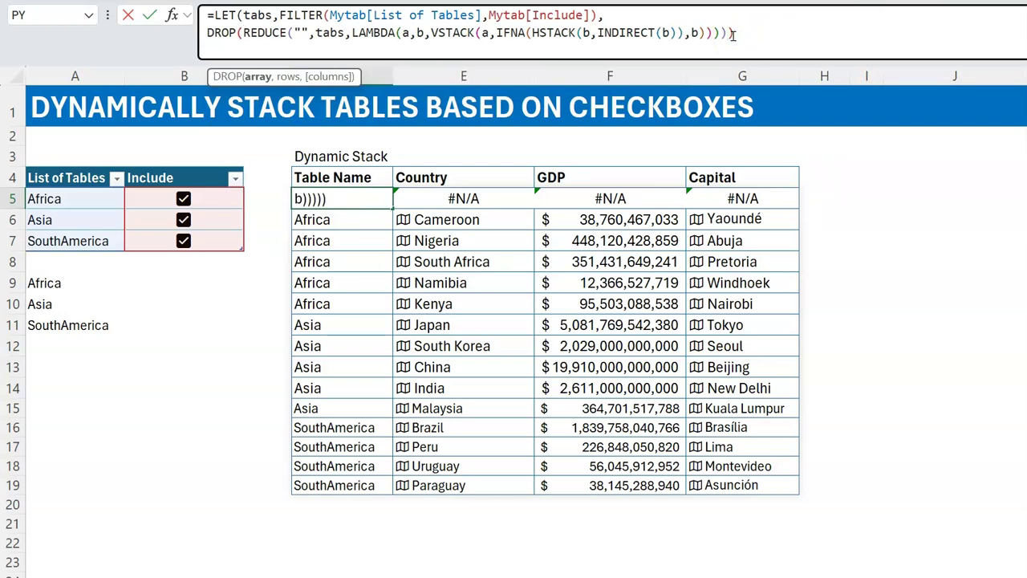
text(,1)
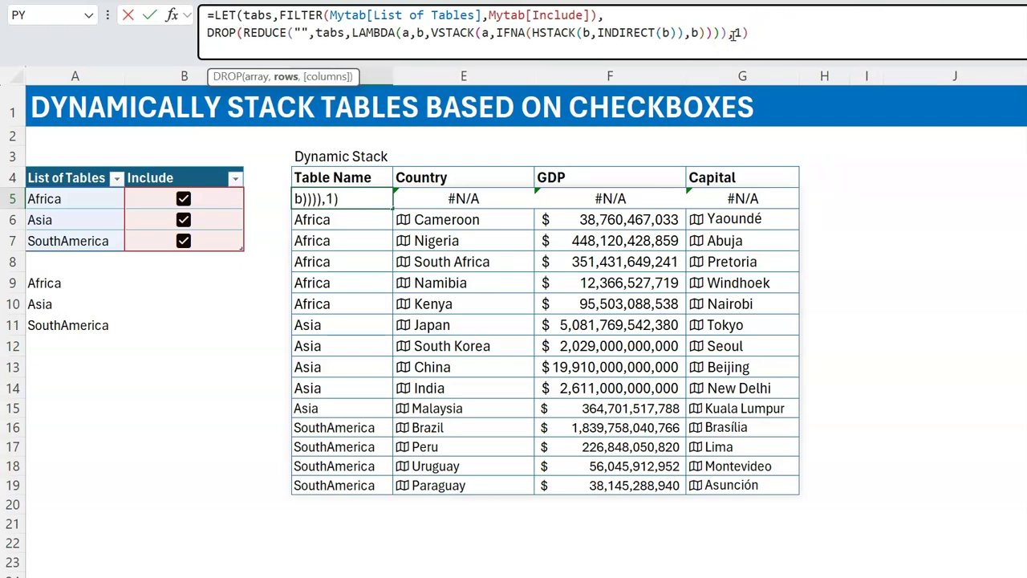
click(801, 34)
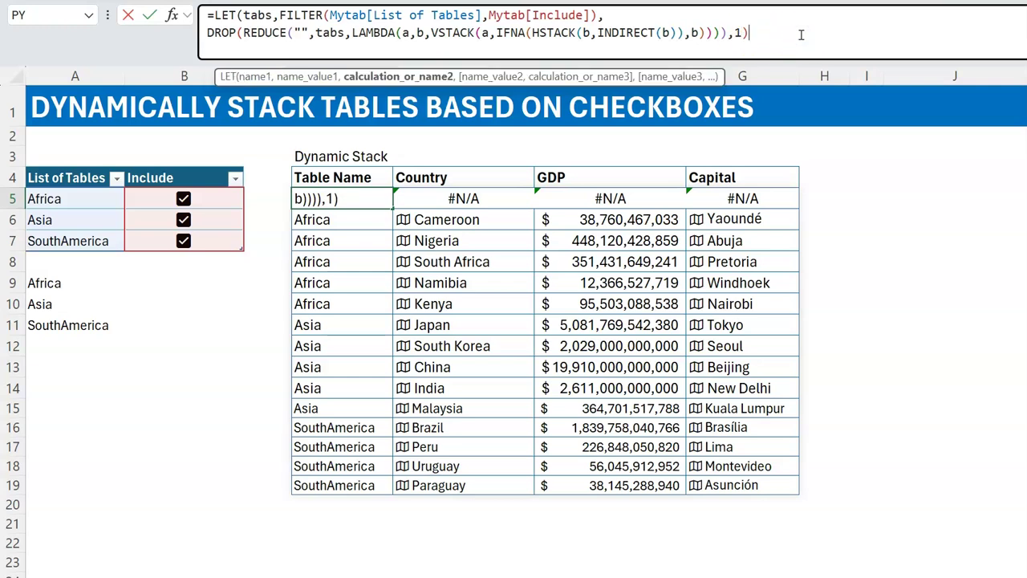
key(ctrl+Return)
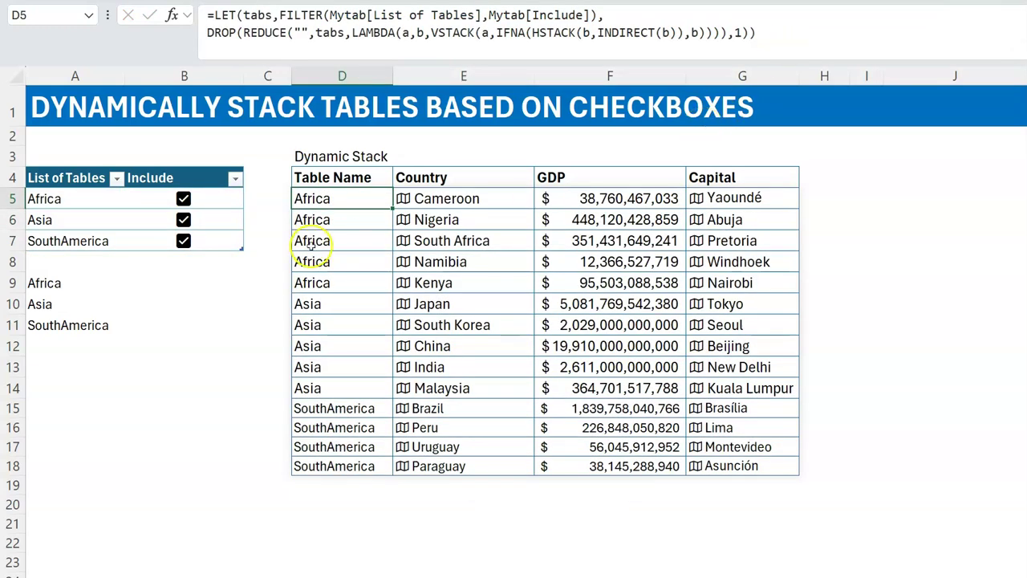
Test the stack by unticking and re-ticking the Asia and SouthAmerica checkboxes.
click(184, 220)
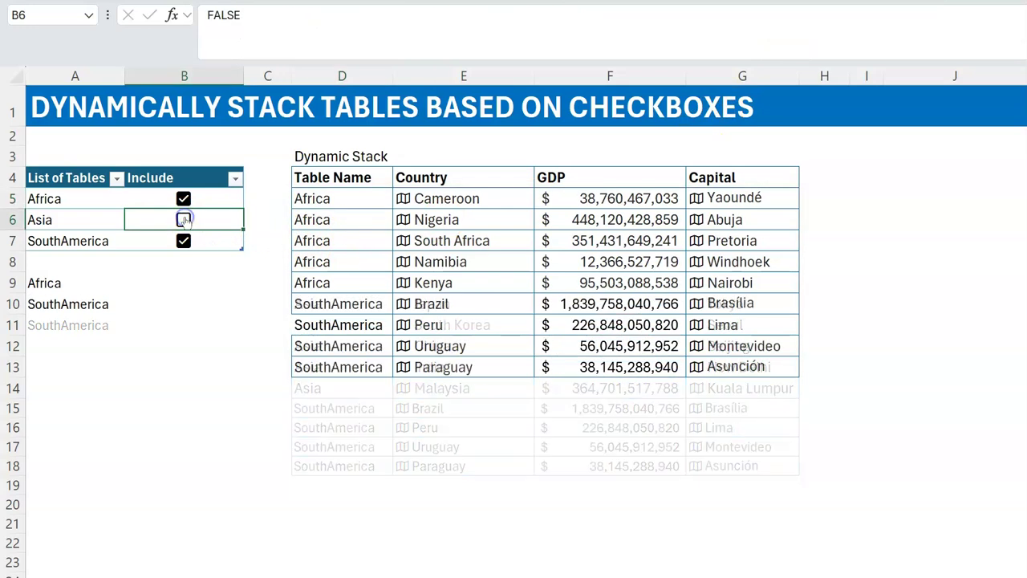
click(184, 240)
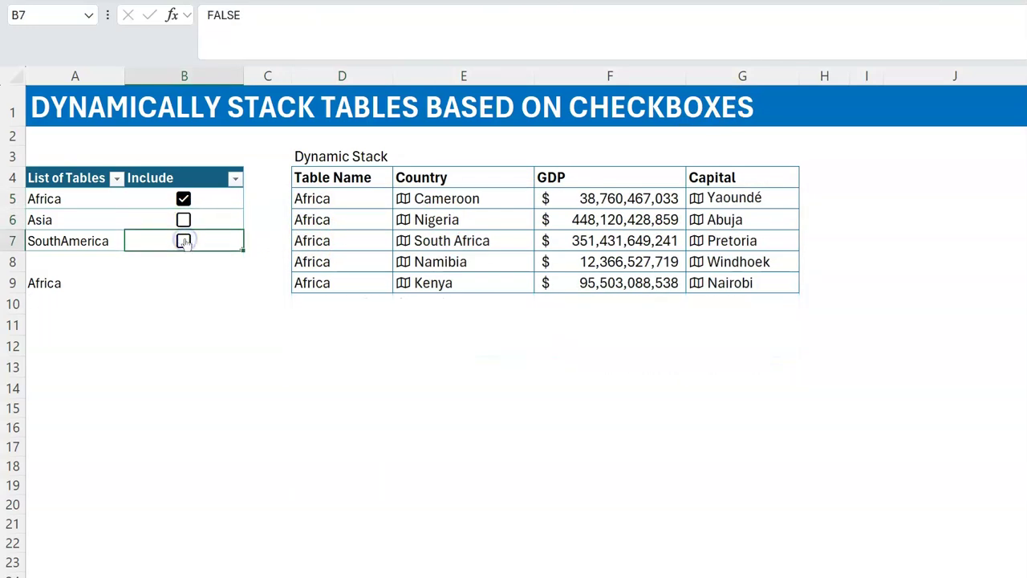
click(184, 241)
click(184, 220)
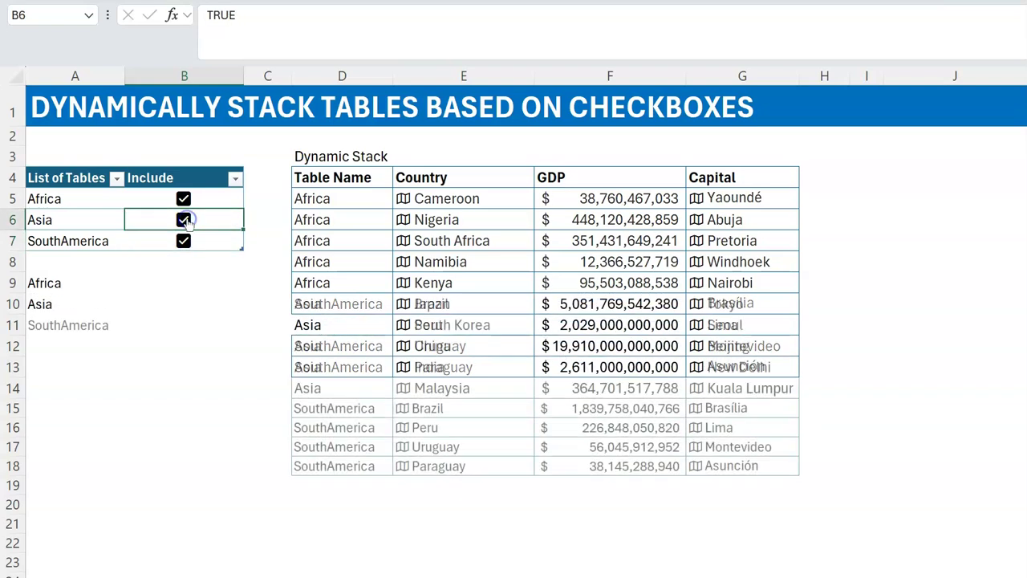
Add Europe below SouthAmerica with a copied ticked checkbox in its Include cell.
click(207, 241)
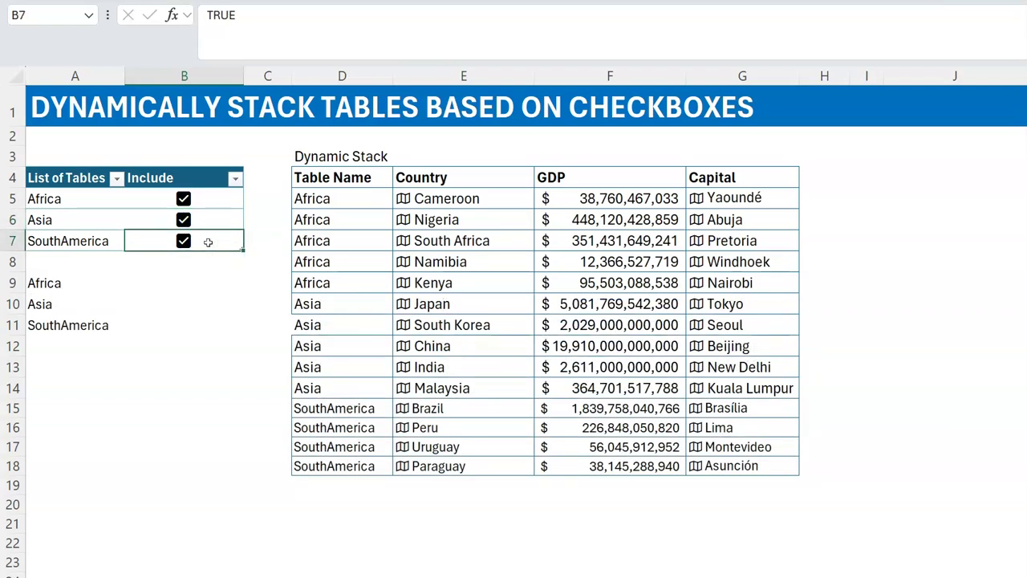
key(Tab)
text(E)
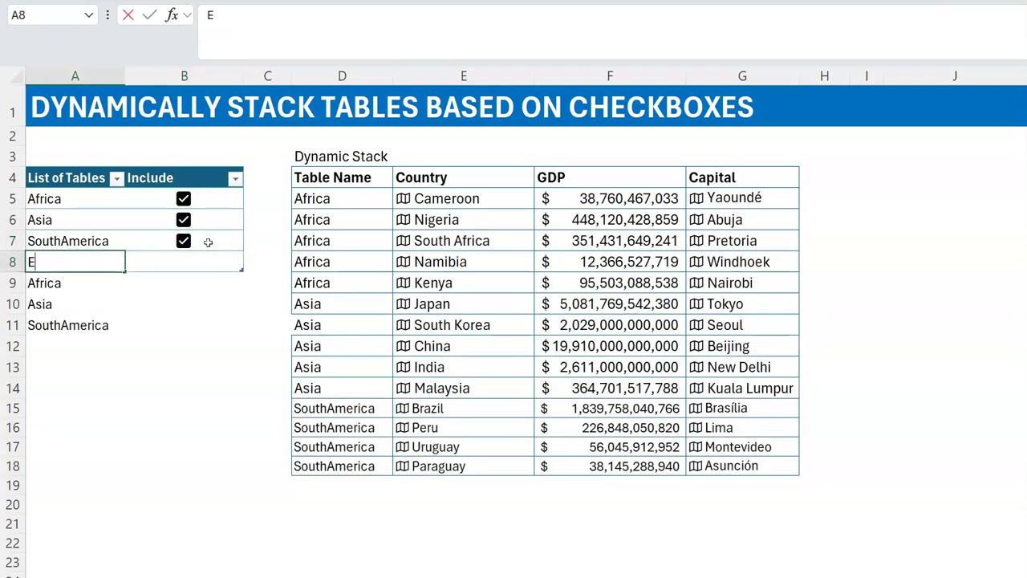
text(urope)
key(Tab)
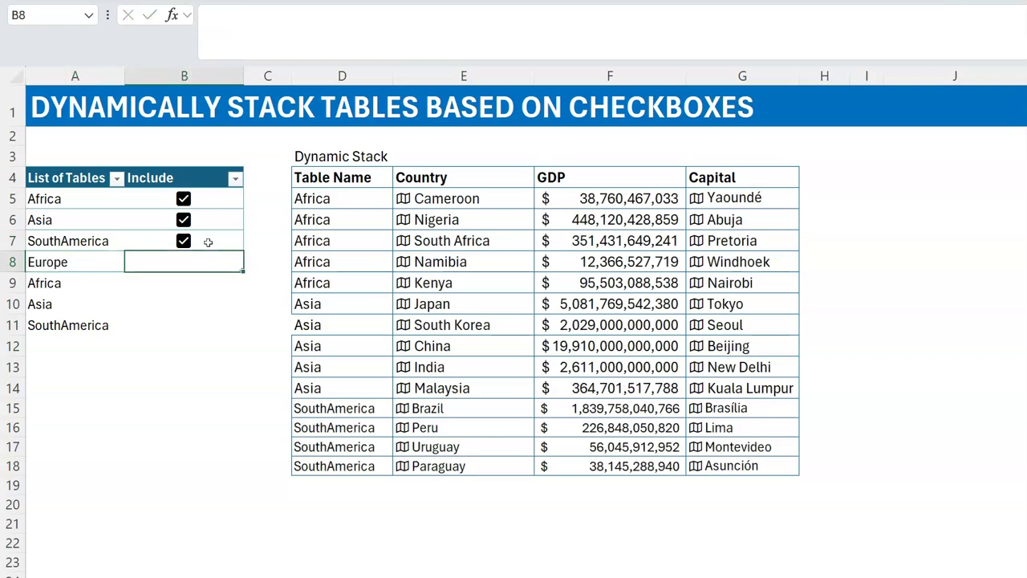
click(208, 242)
key(ctrl+c)
key(Down)
key(ctrl+v)
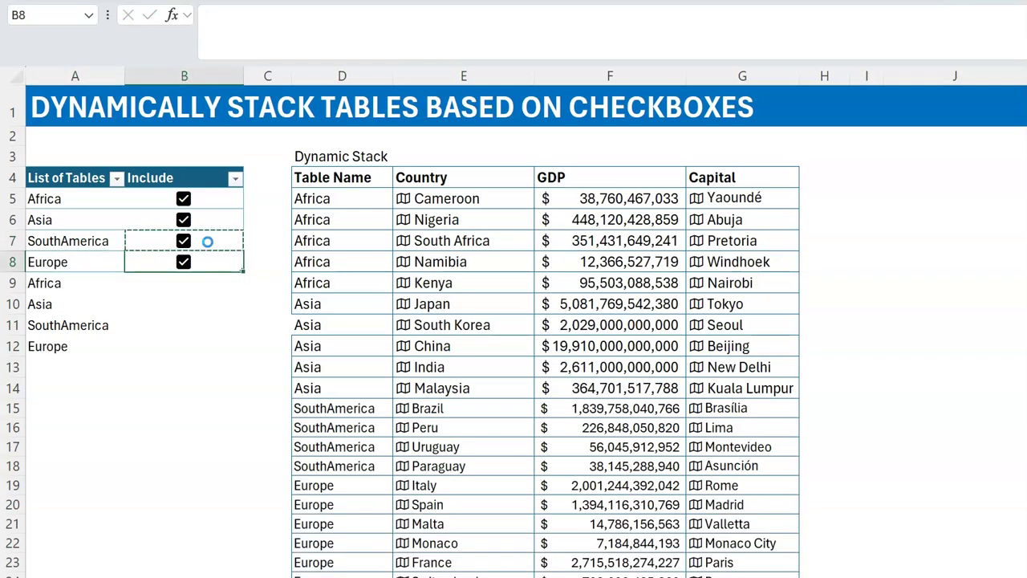
key(Escape)
Move the filtered table-list formula from A9 down to A14.
key(Down)
key(Left)
key(ctrl+x)
key(Down)
key(Down)
key(Down)
key(Down)
key(Down)
key(ctrl+v)
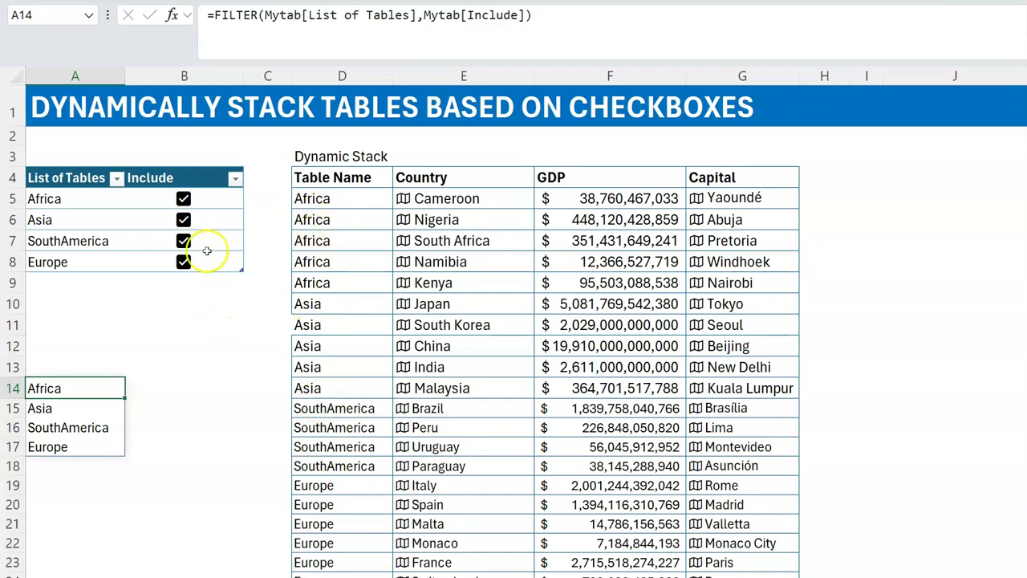
Untick Europe, SouthAmerica, Asia and Africa, leaving D5 showing #CALC!
click(183, 263)
click(183, 240)
click(184, 218)
click(183, 199)
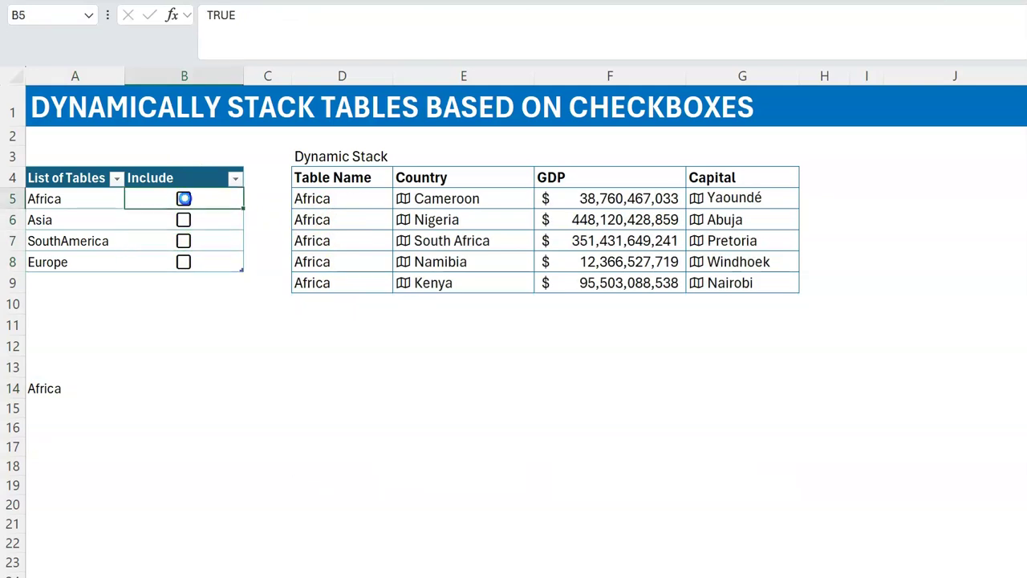
click(335, 198)
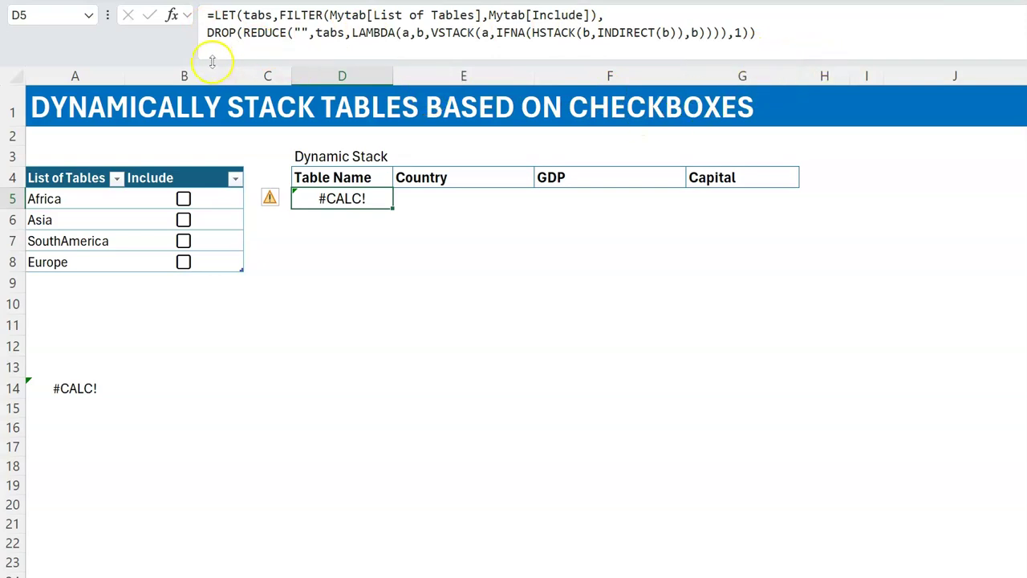
Wrap D5's DROP formula in IFERROR(...,"") so an empty selection returns blank.
click(207, 32)
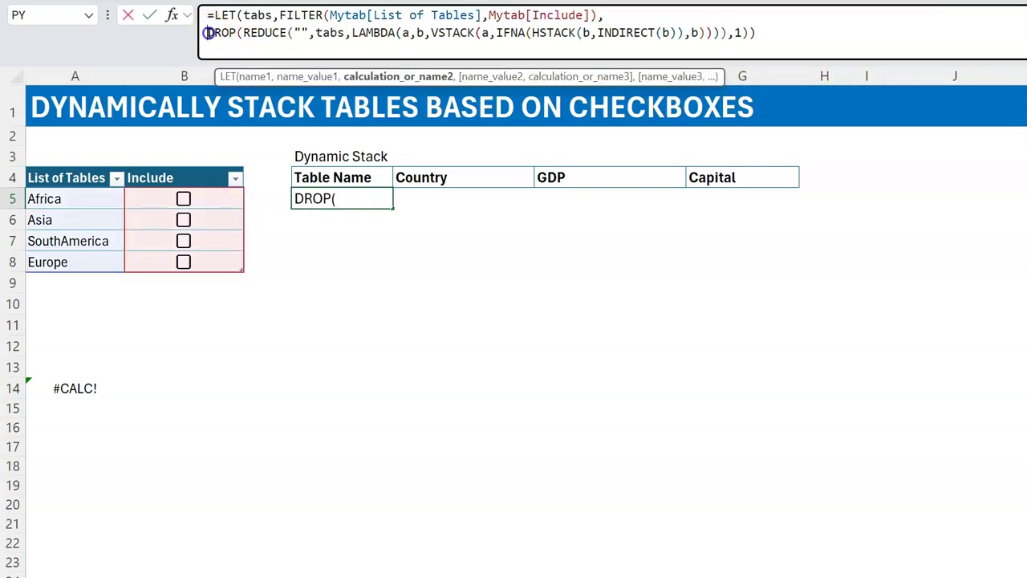
text(ifer)
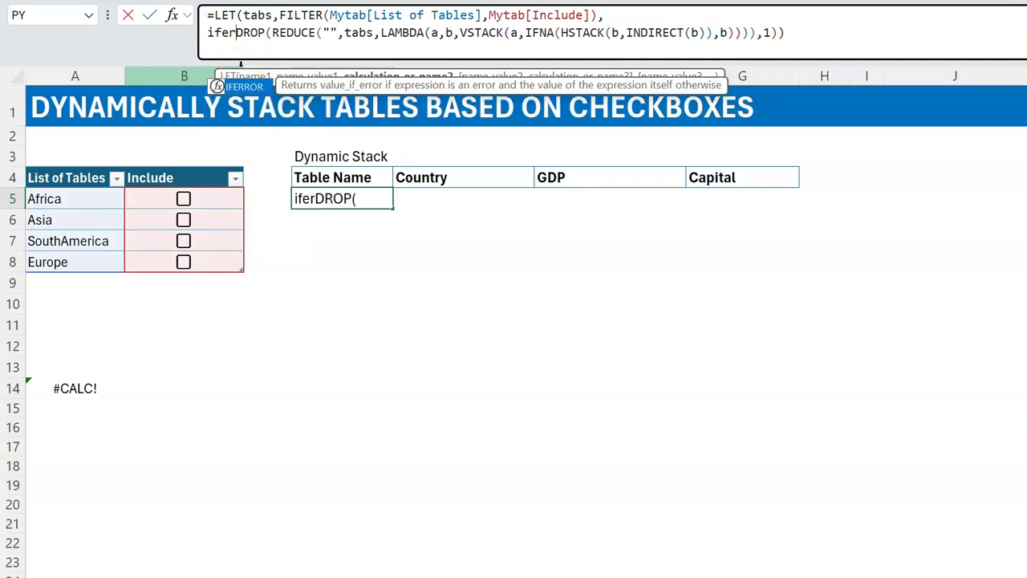
key(Tab)
click(838, 37)
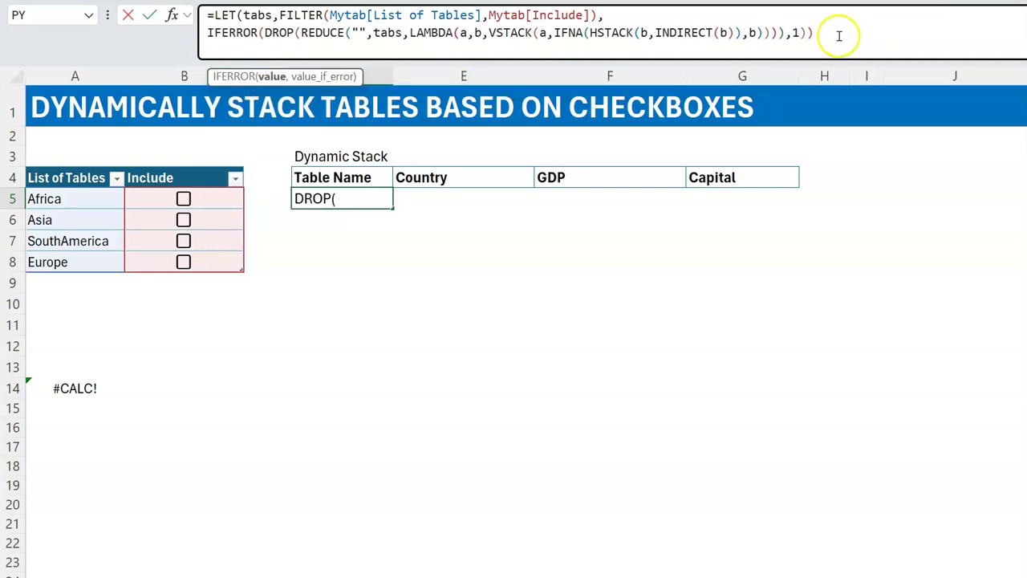
key(Left)
text(,"")
key(Right)
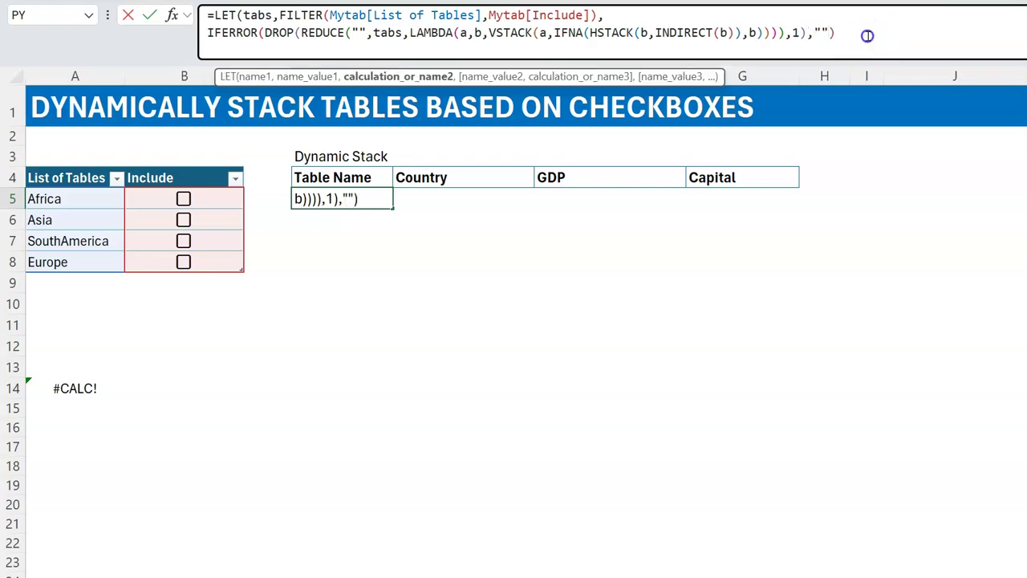
text())
key(Return)
key(Up)
Tick the Africa, SouthAmerica, Europe and Asia checkboxes again.
click(184, 199)
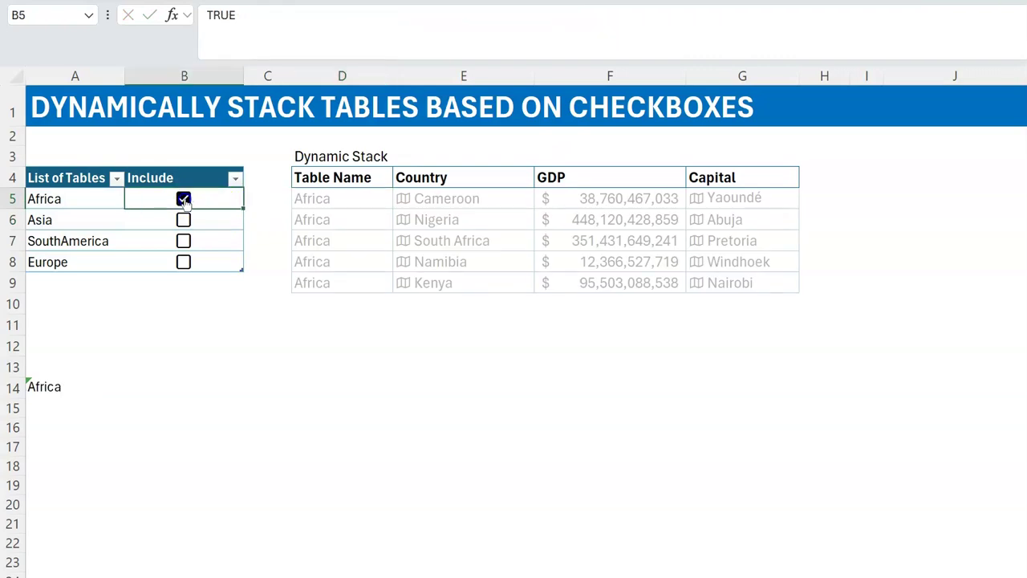
click(182, 241)
click(184, 261)
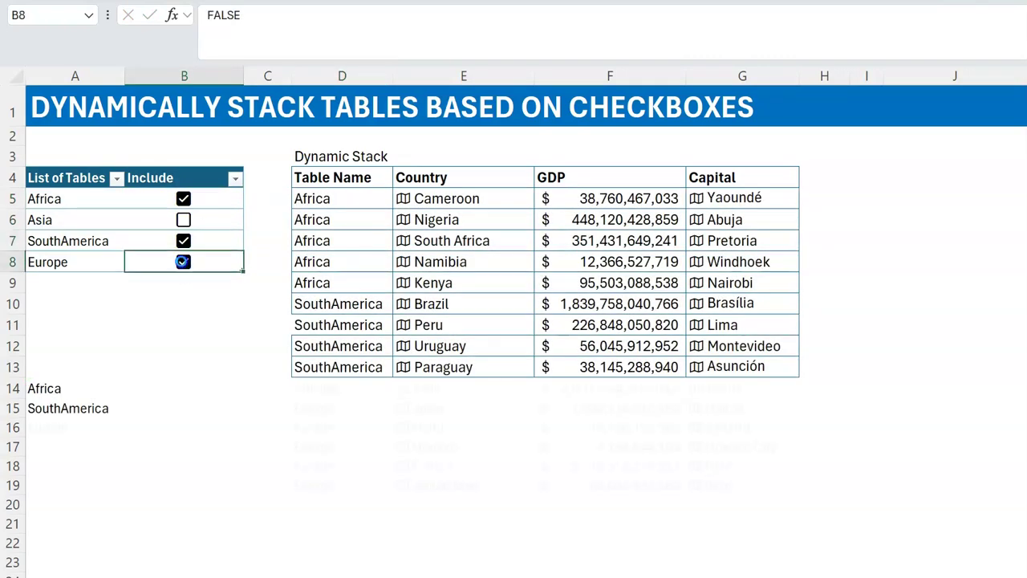
click(184, 220)
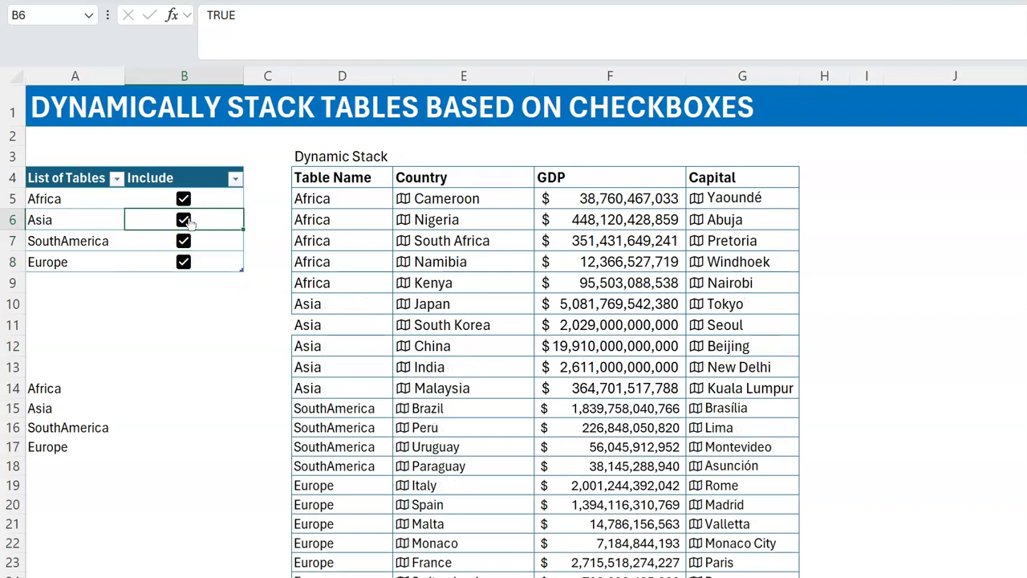